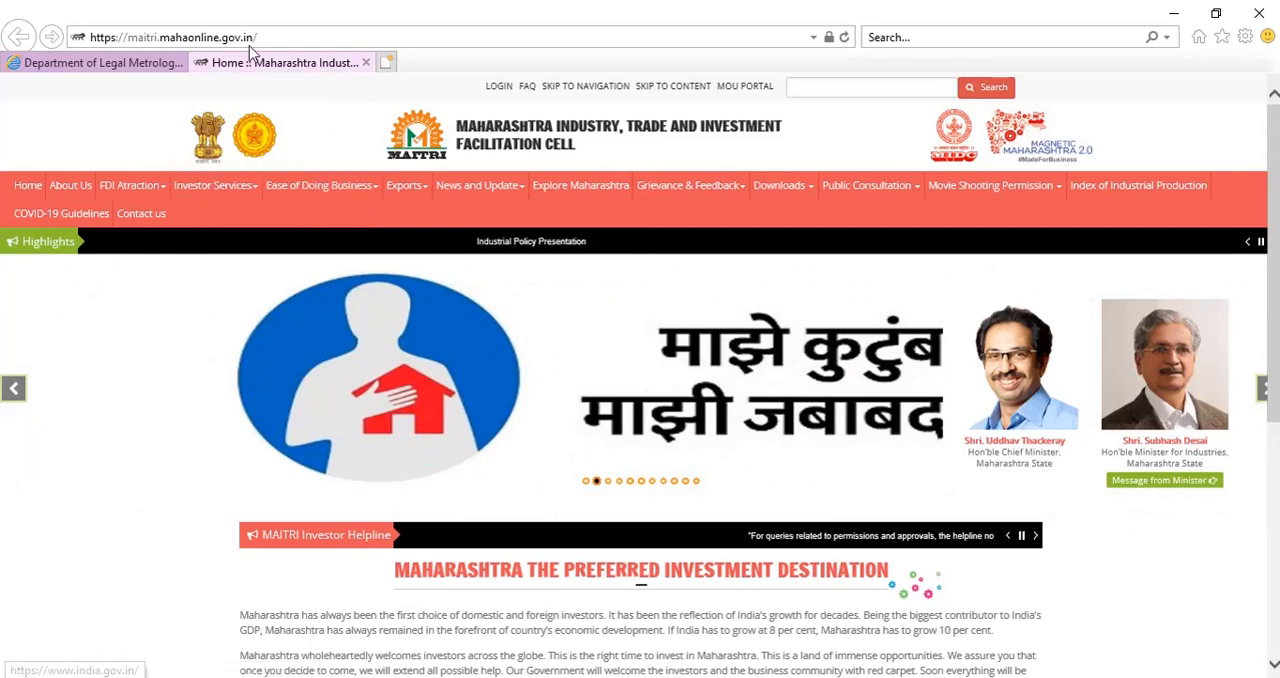
Open the login page of the MAITRI portal.
click(299, 41)
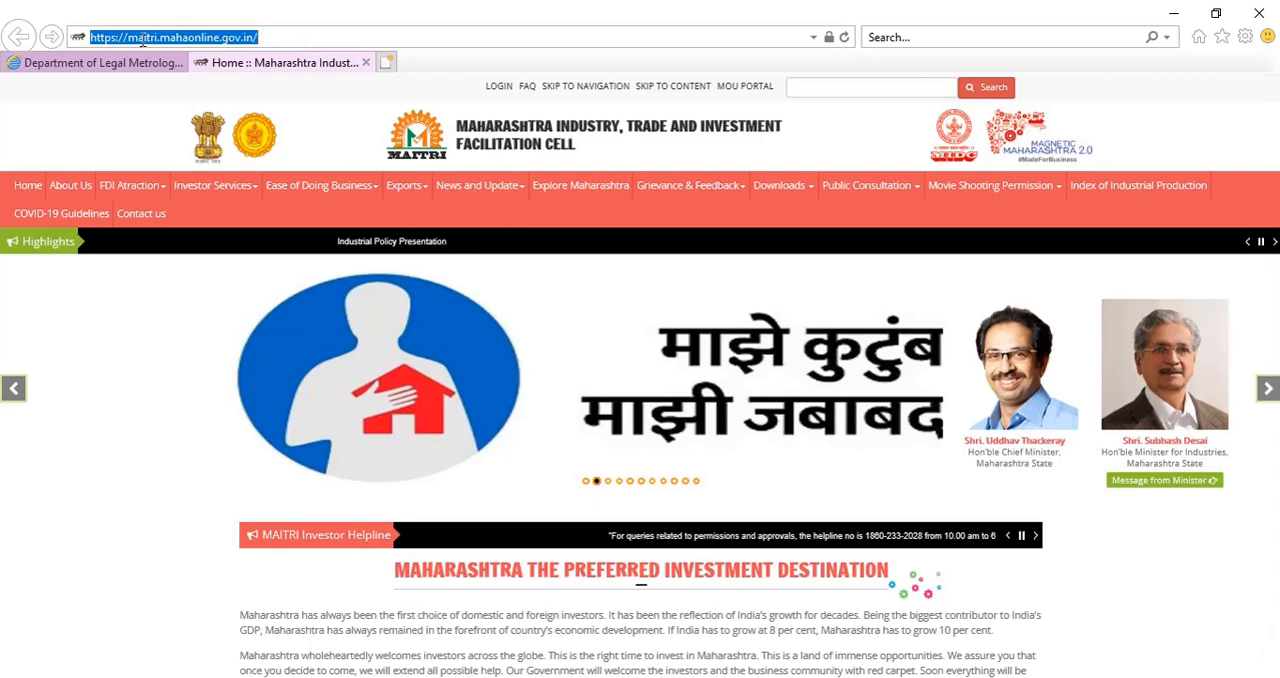
click(279, 40)
drag(279, 40, 98, 40)
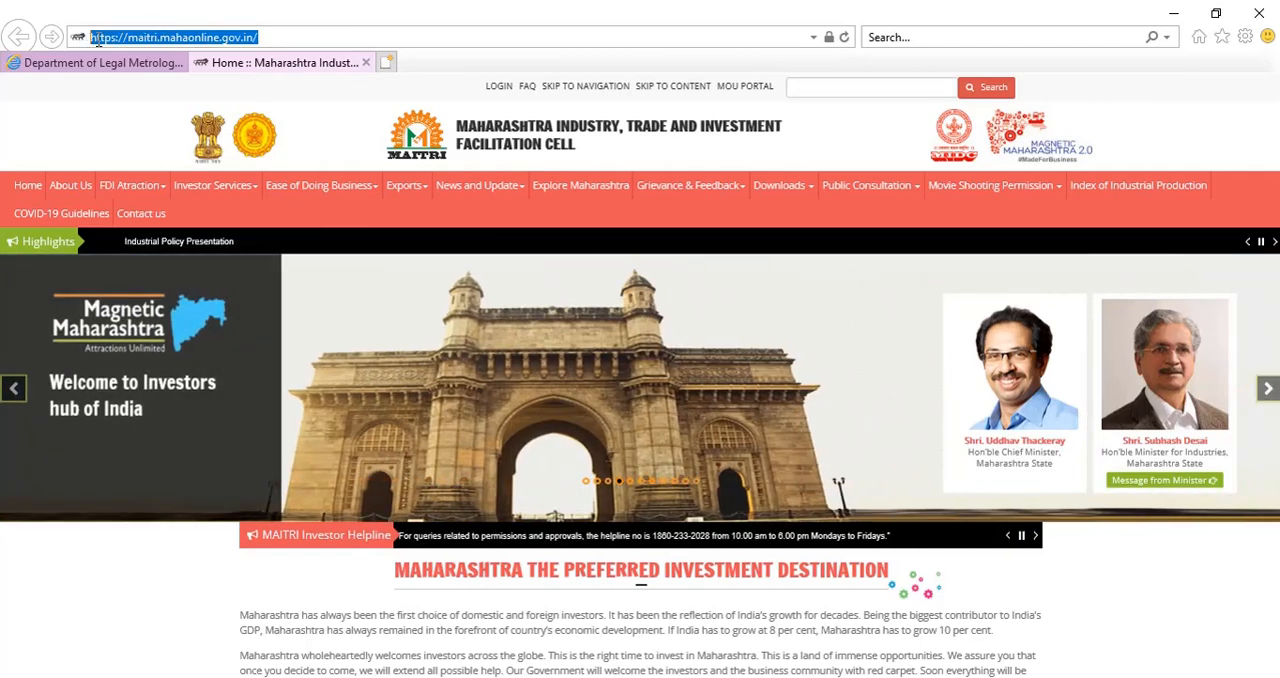
click(378, 125)
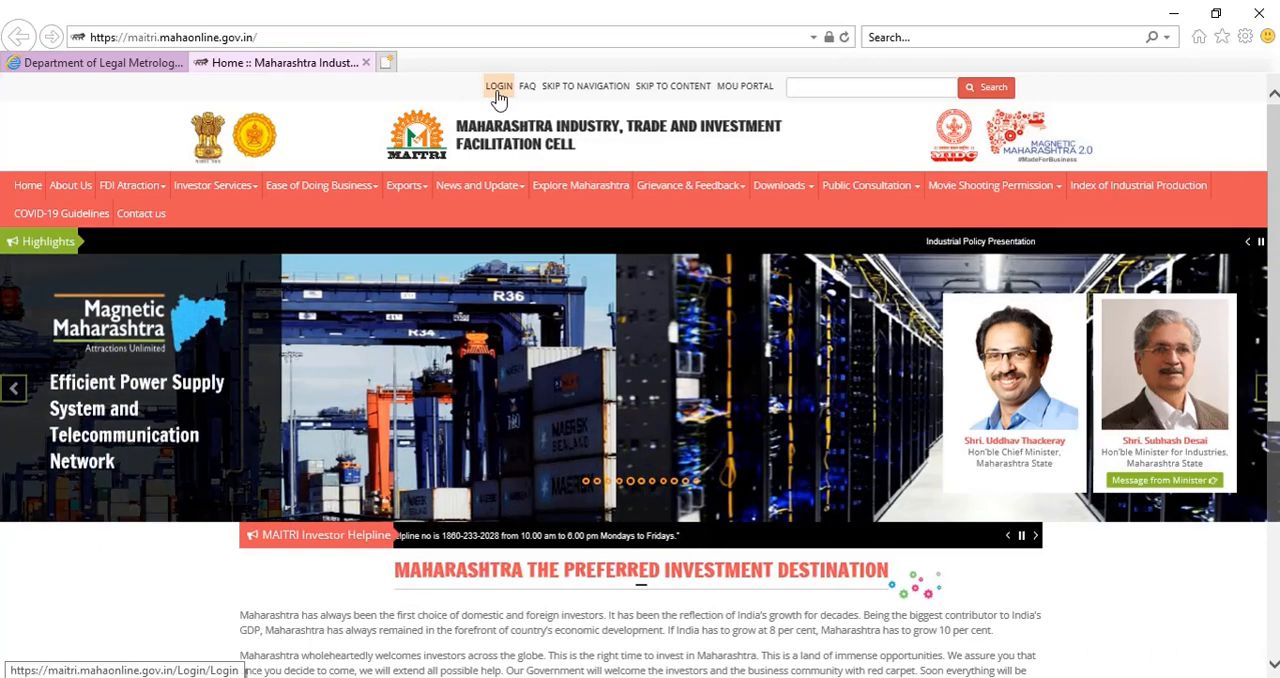
click(497, 92)
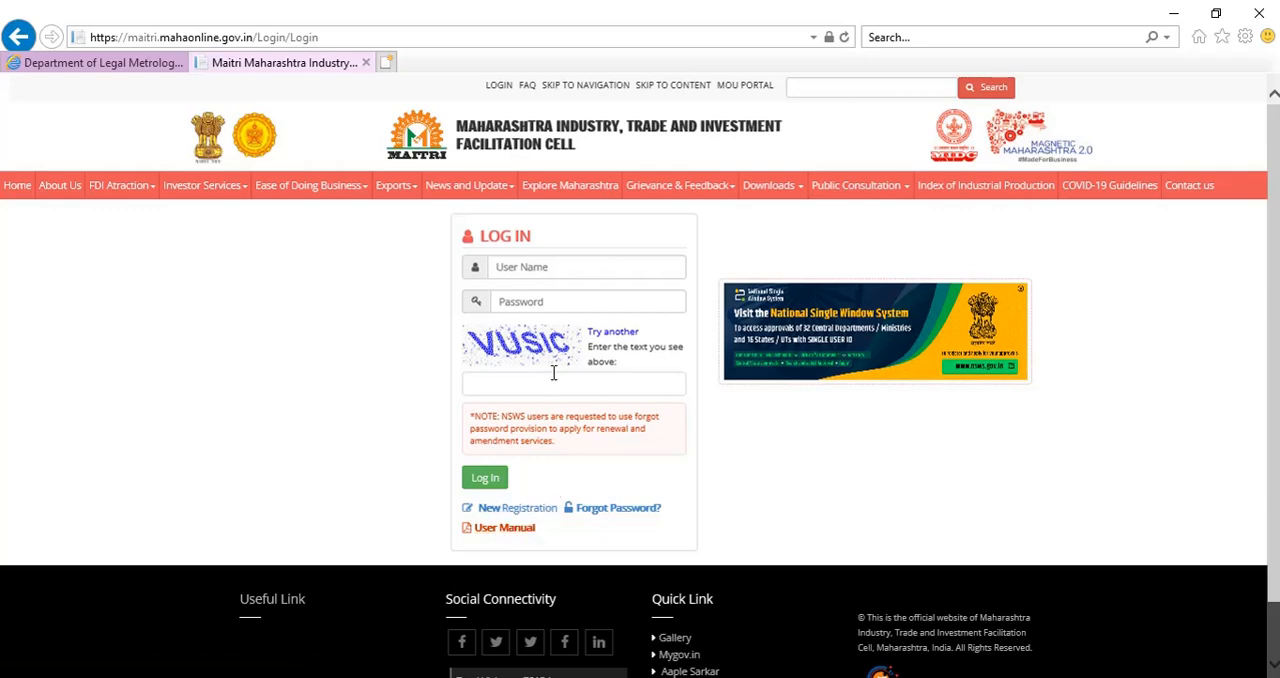
Log in to the portal with the account user name, password and captcha text.
click(543, 265)
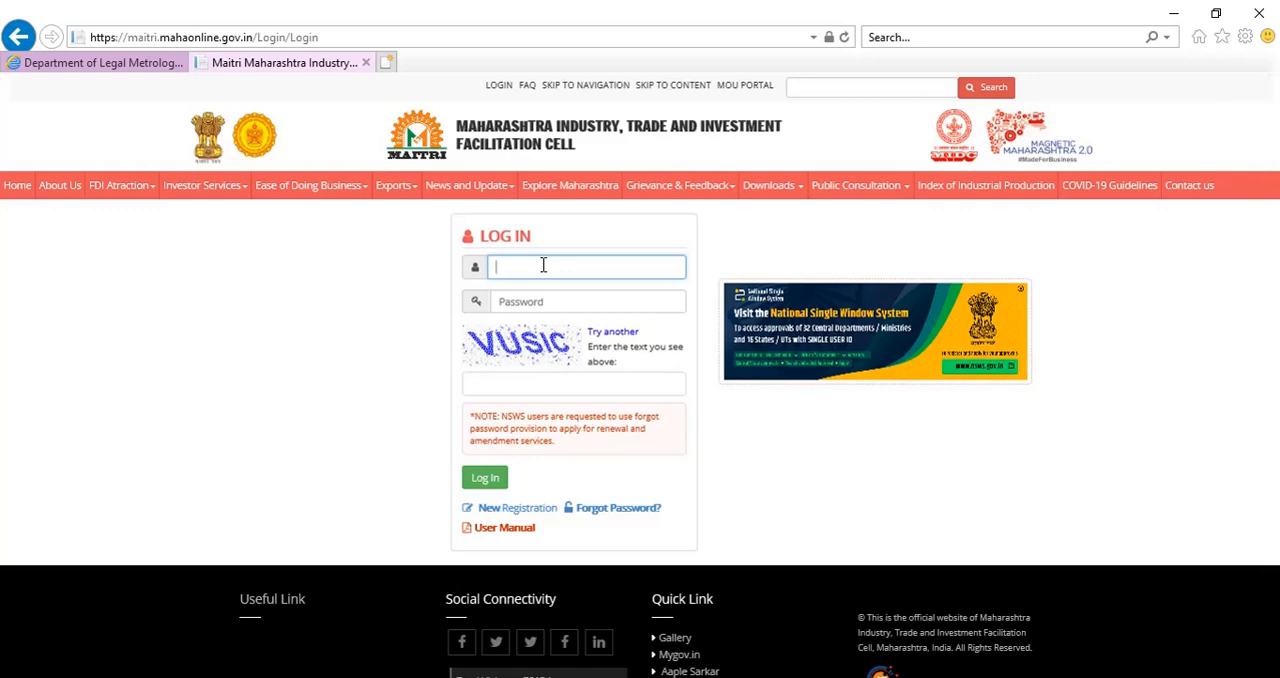
text(Bapuscale)
click(551, 298)
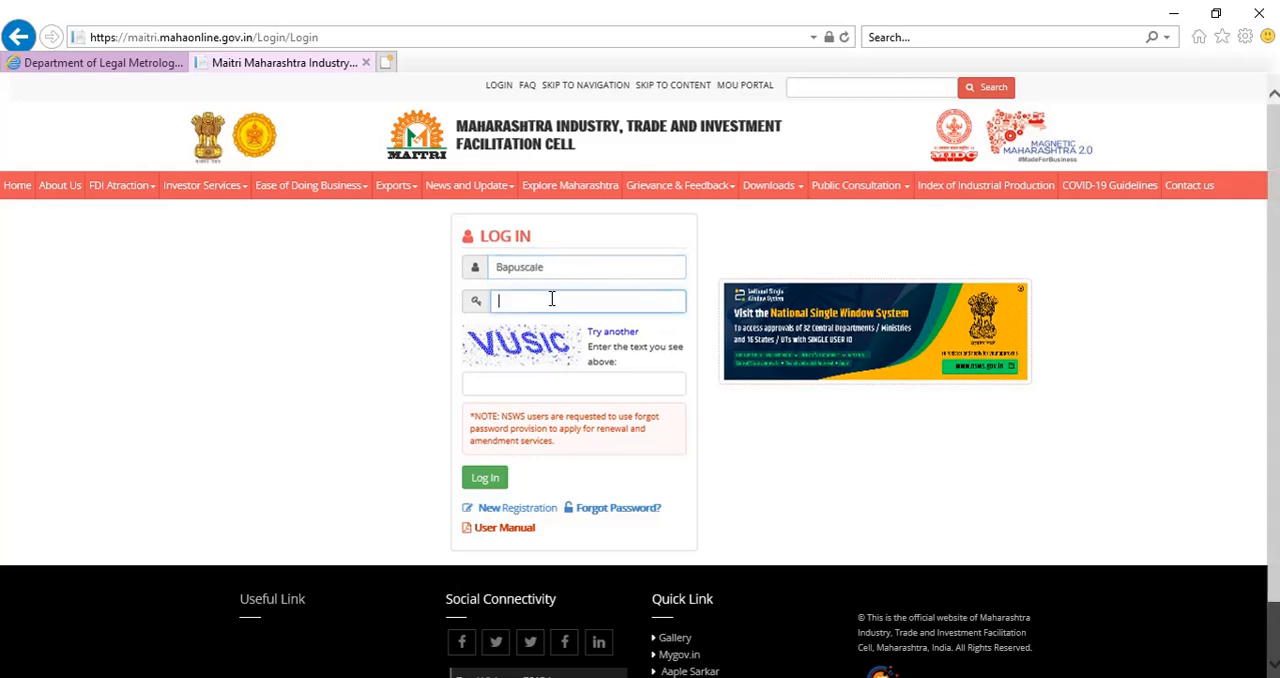
text(••••••••)
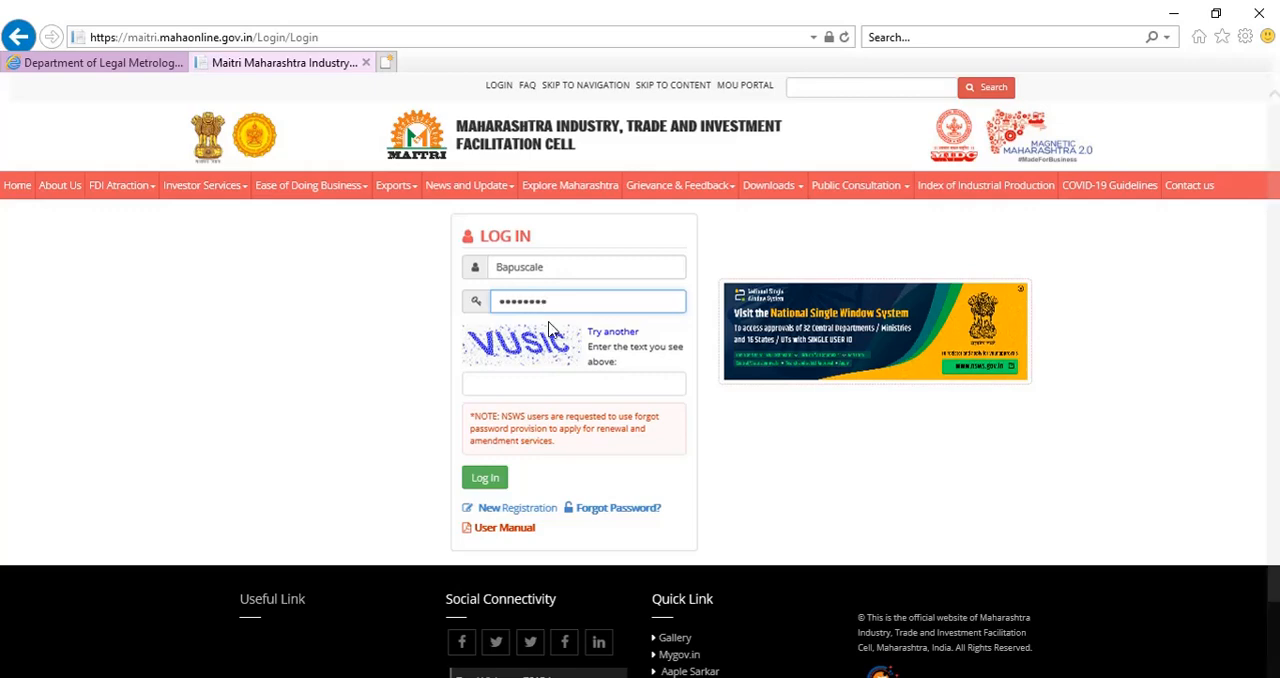
click(543, 385)
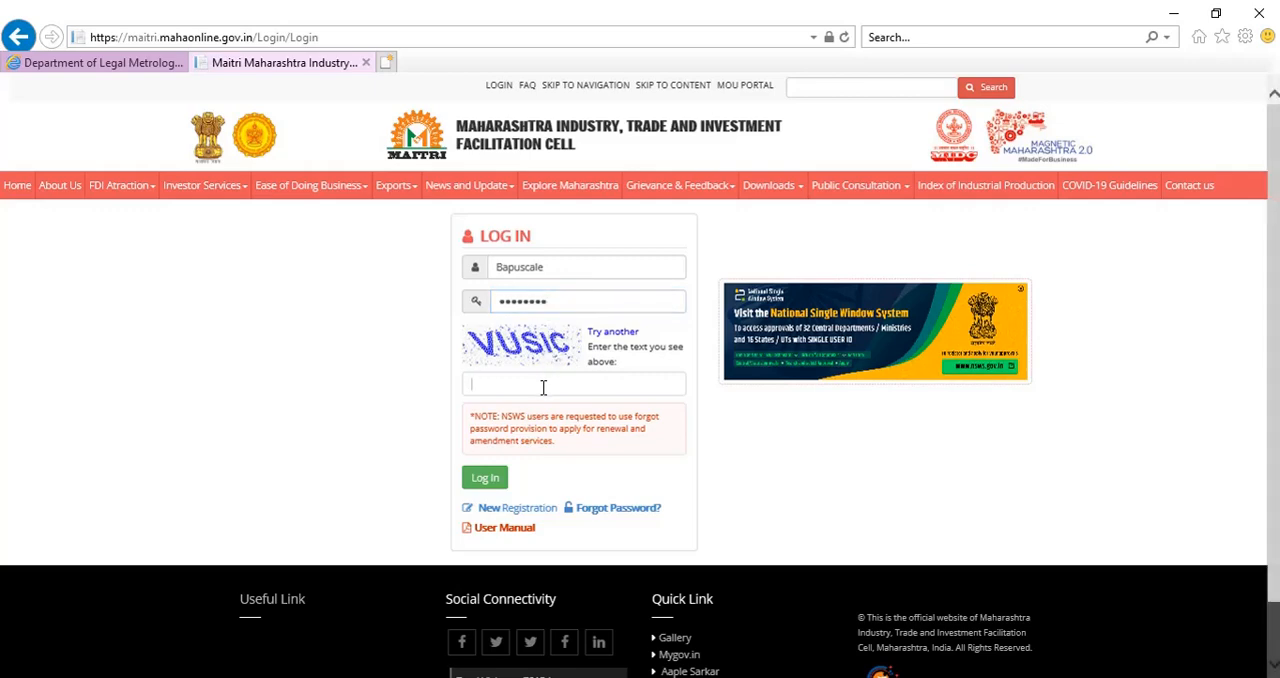
text(VUSIC)
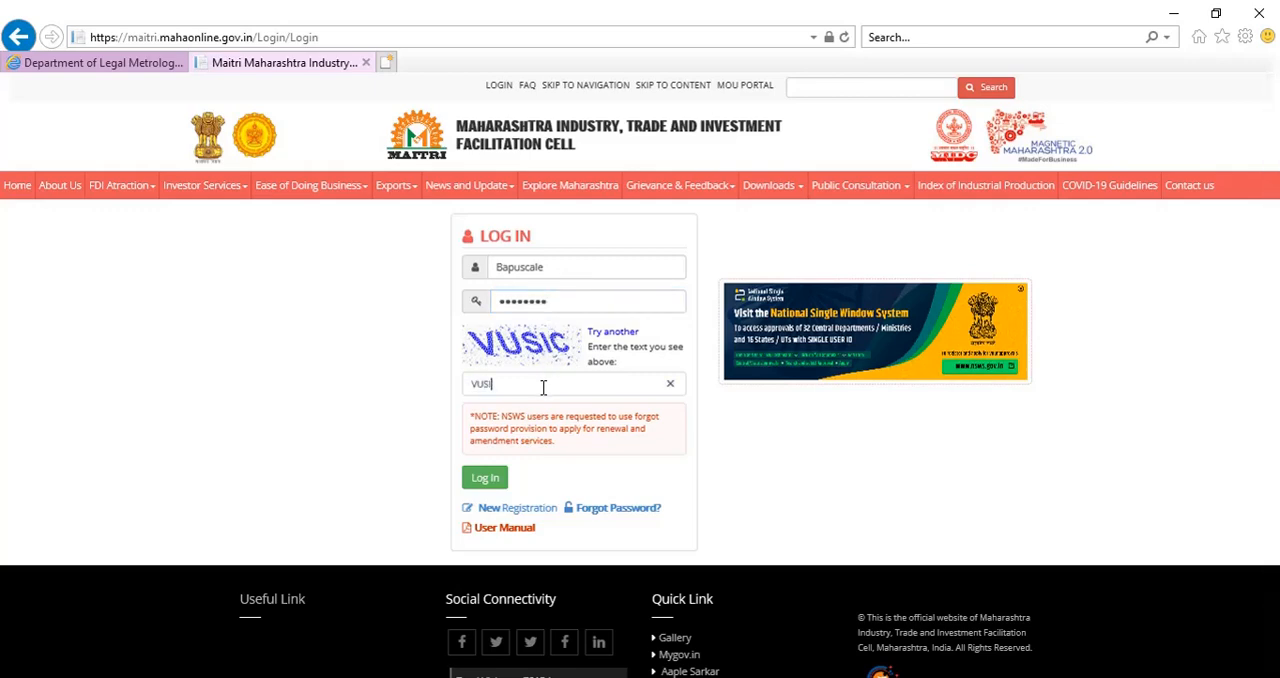
click(491, 482)
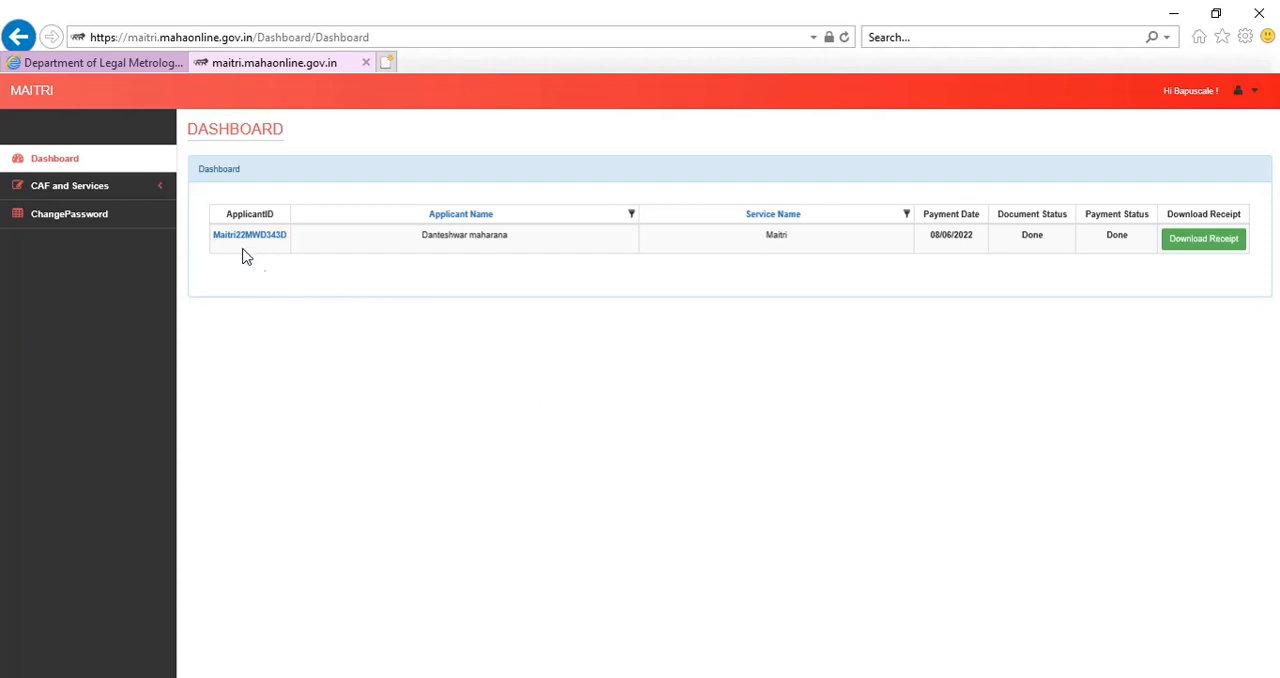
Open the list of services provided and expand the Legal Metrology Department's services.
click(151, 196)
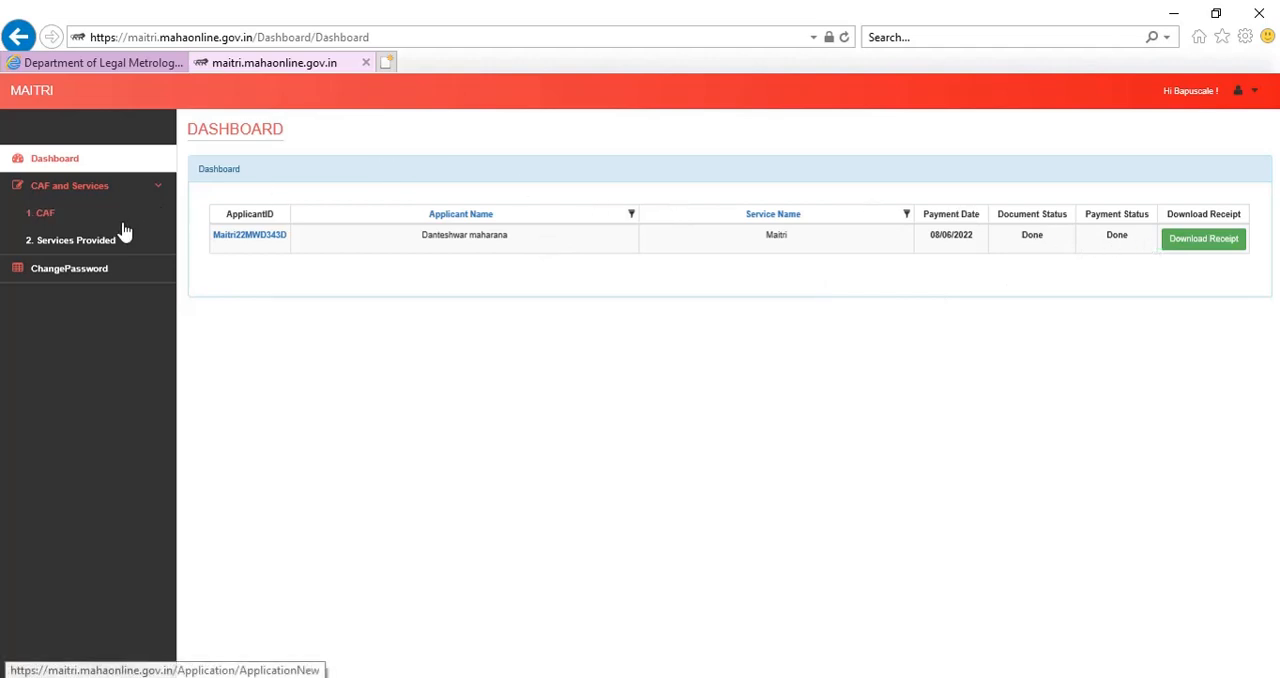
click(103, 243)
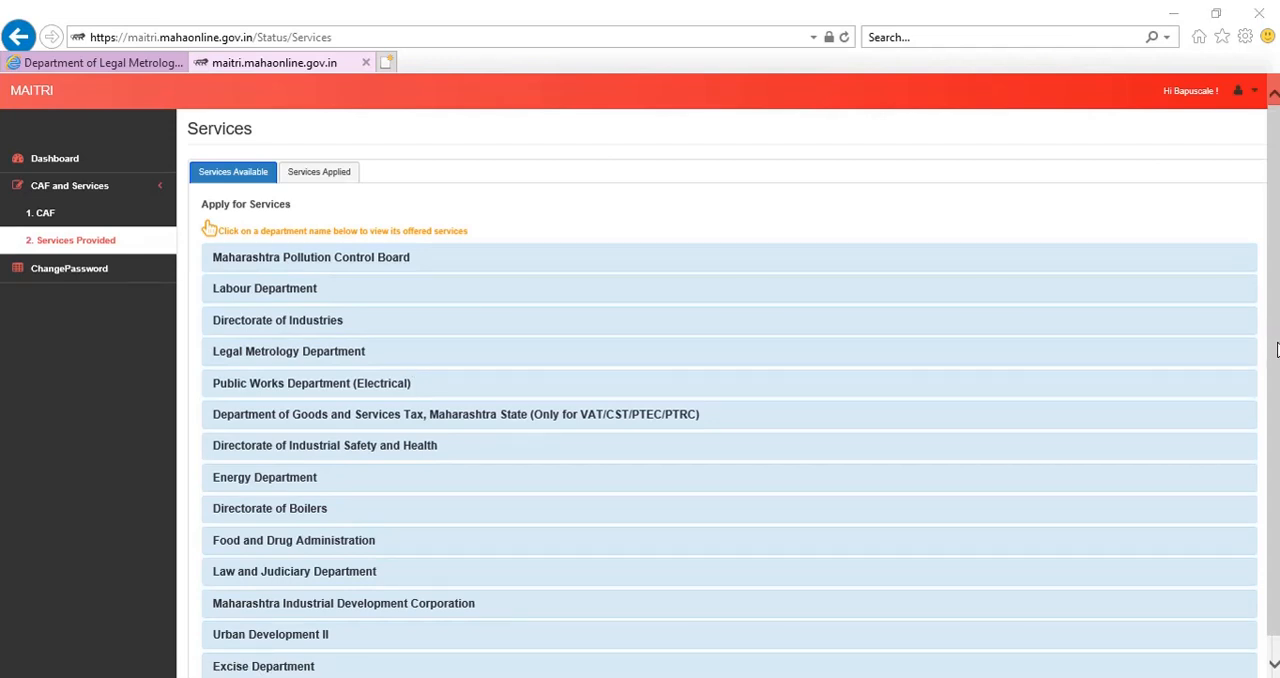
drag(1278, 350, 1278, 373)
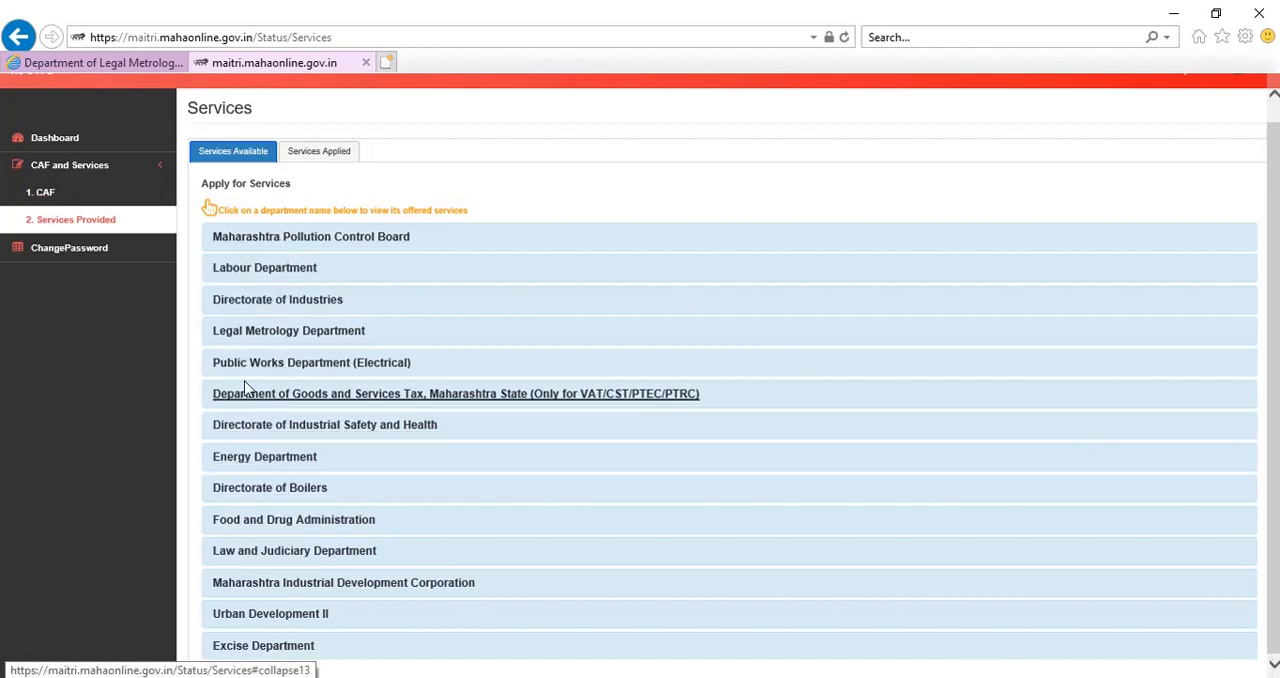
click(238, 335)
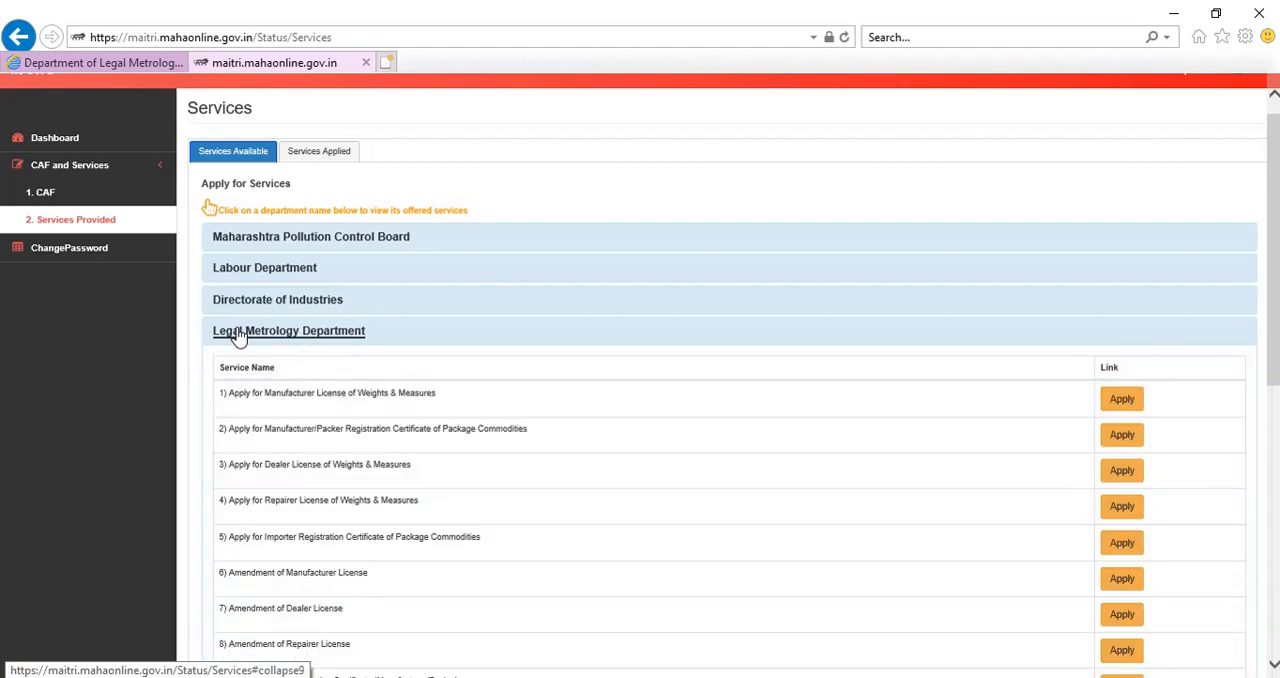
Start the application for Verification Of Weight / Measure In Trader Premises.
drag(1274, 238, 1266, 341)
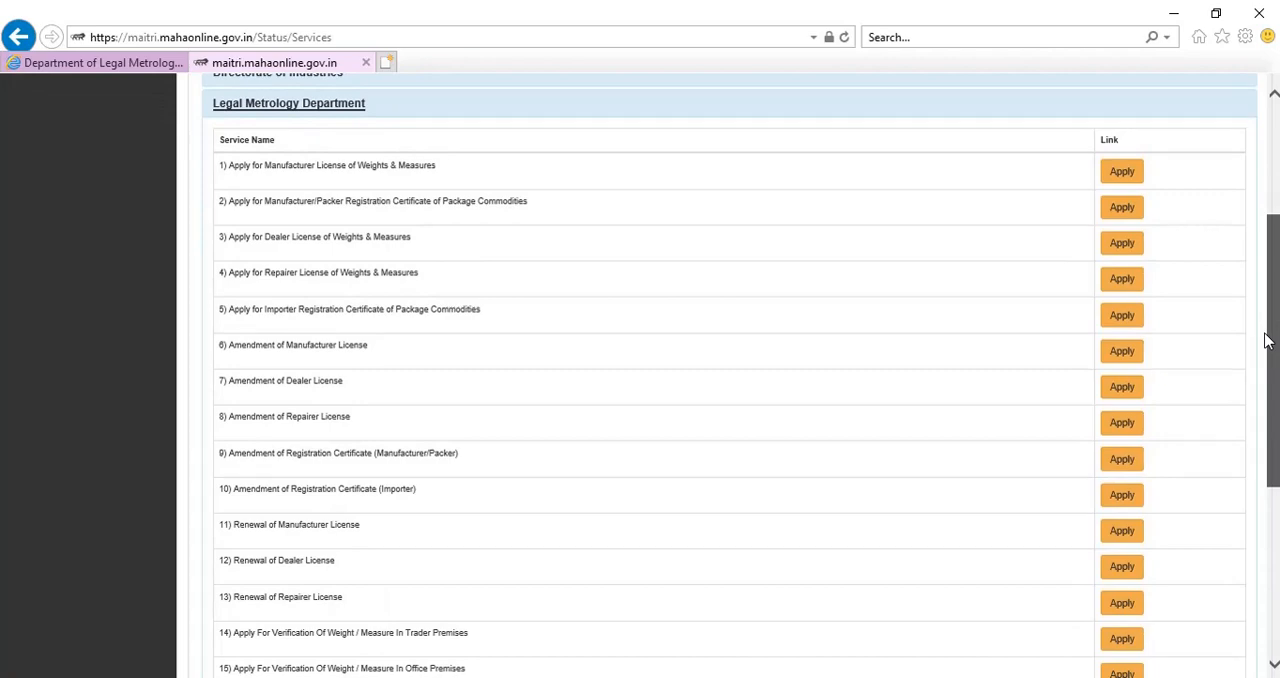
drag(1266, 341, 1257, 367)
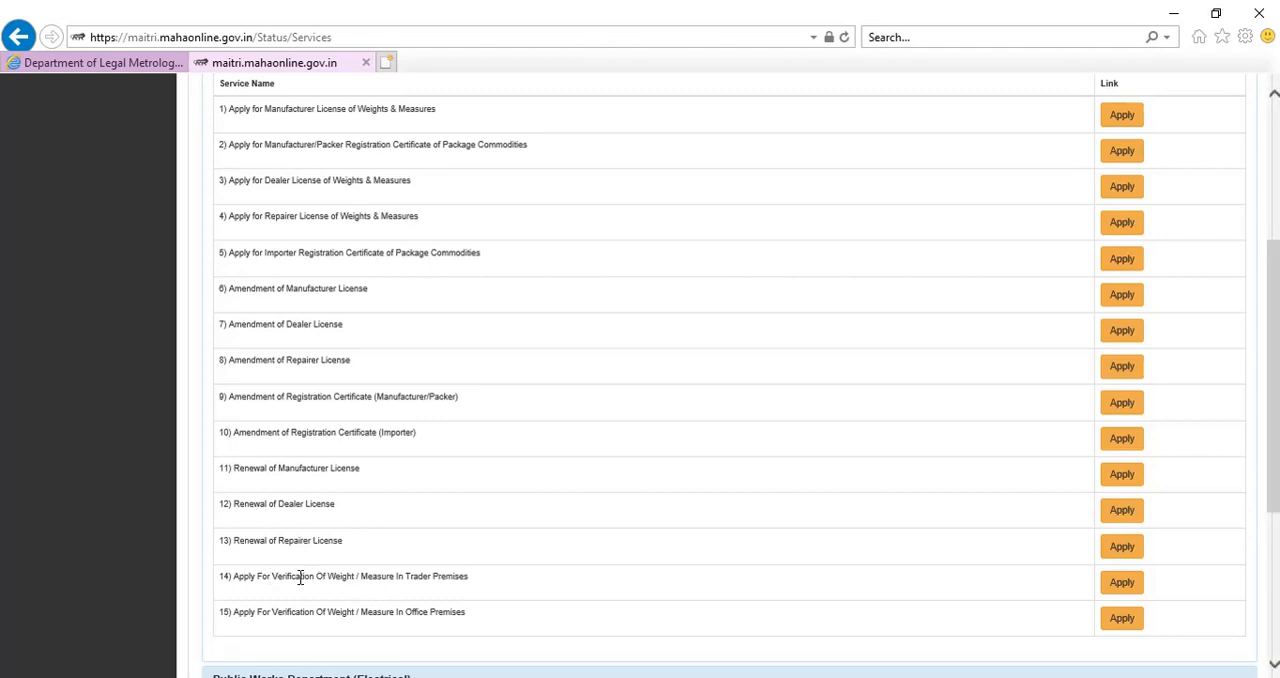
drag(234, 576, 515, 620)
click(514, 604)
click(1122, 590)
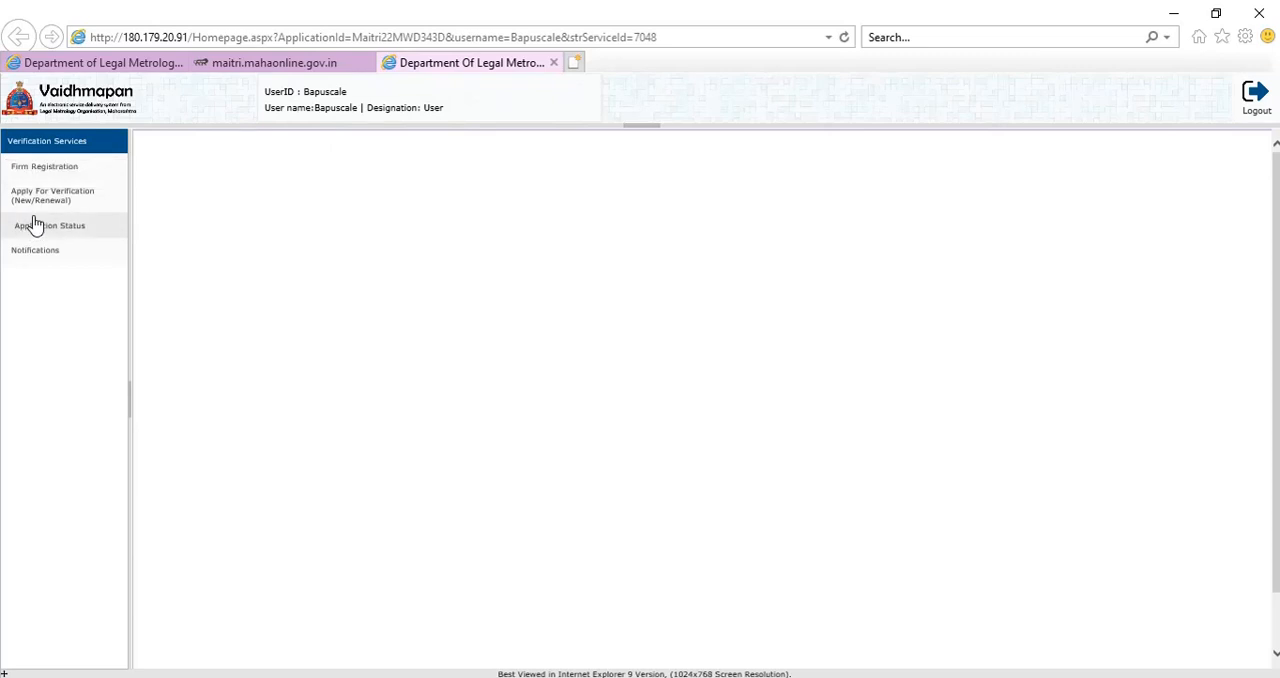
Open the firm registration form for a firm, organisation or company and examine its required fields.
click(64, 172)
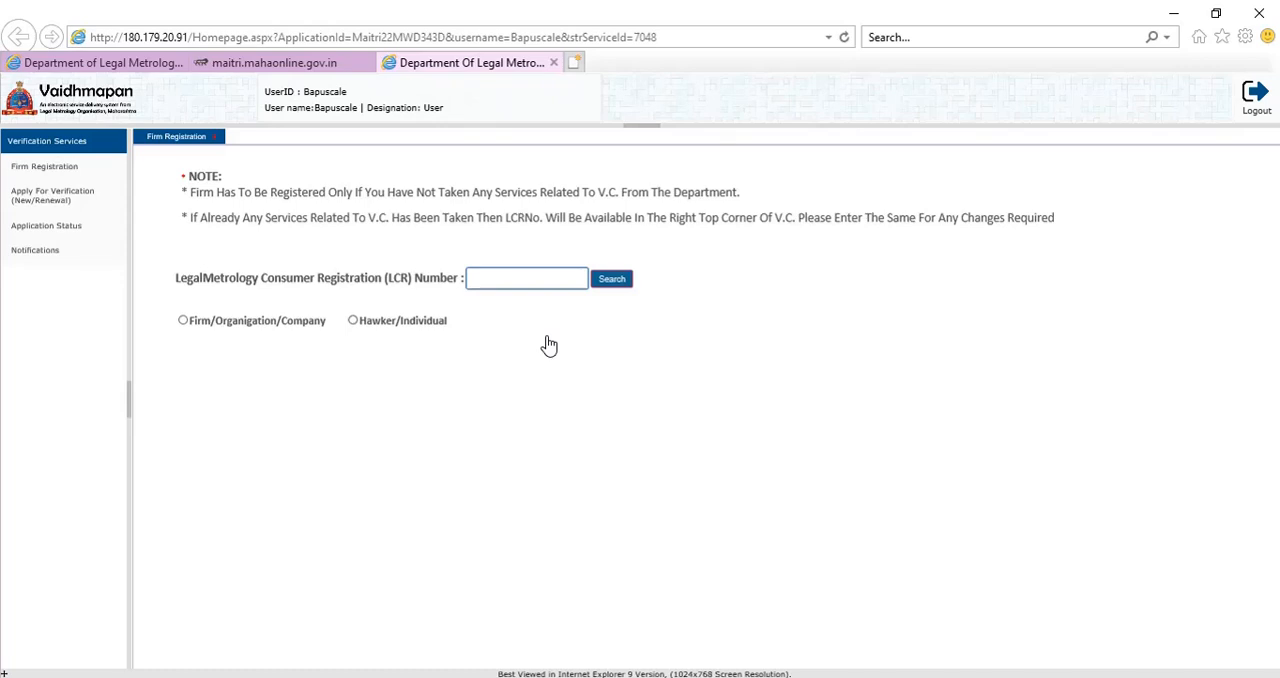
click(264, 323)
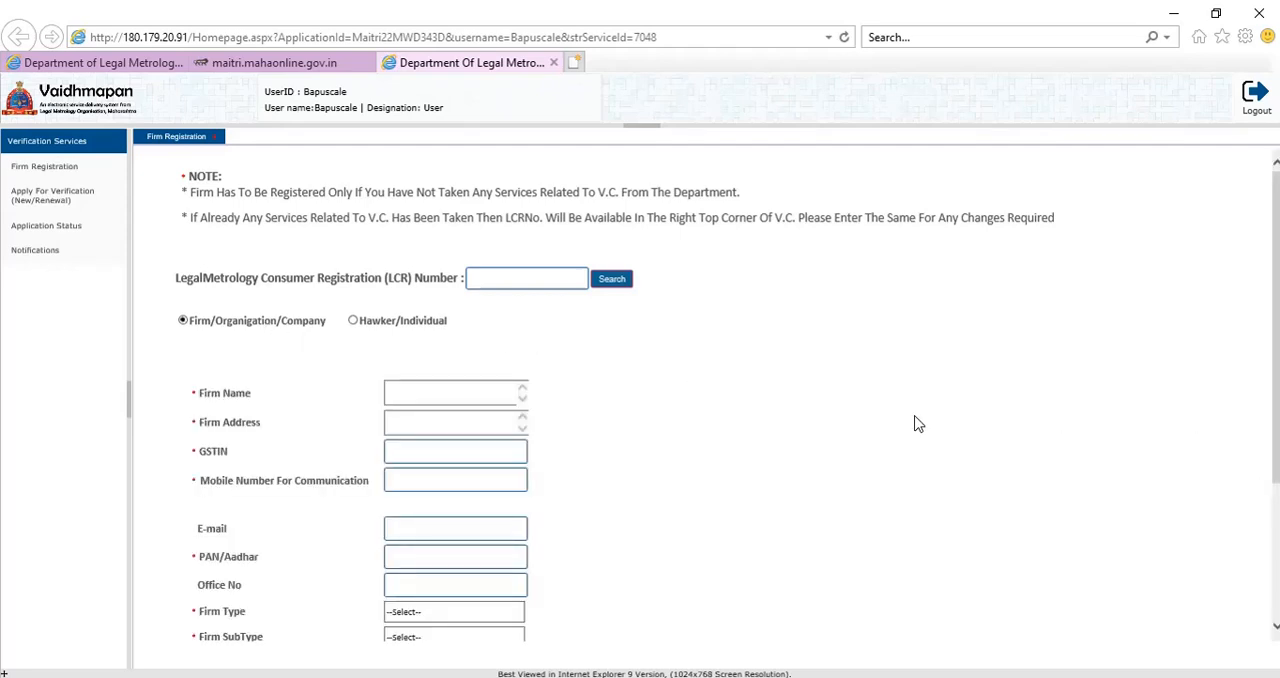
drag(1276, 355, 1276, 489)
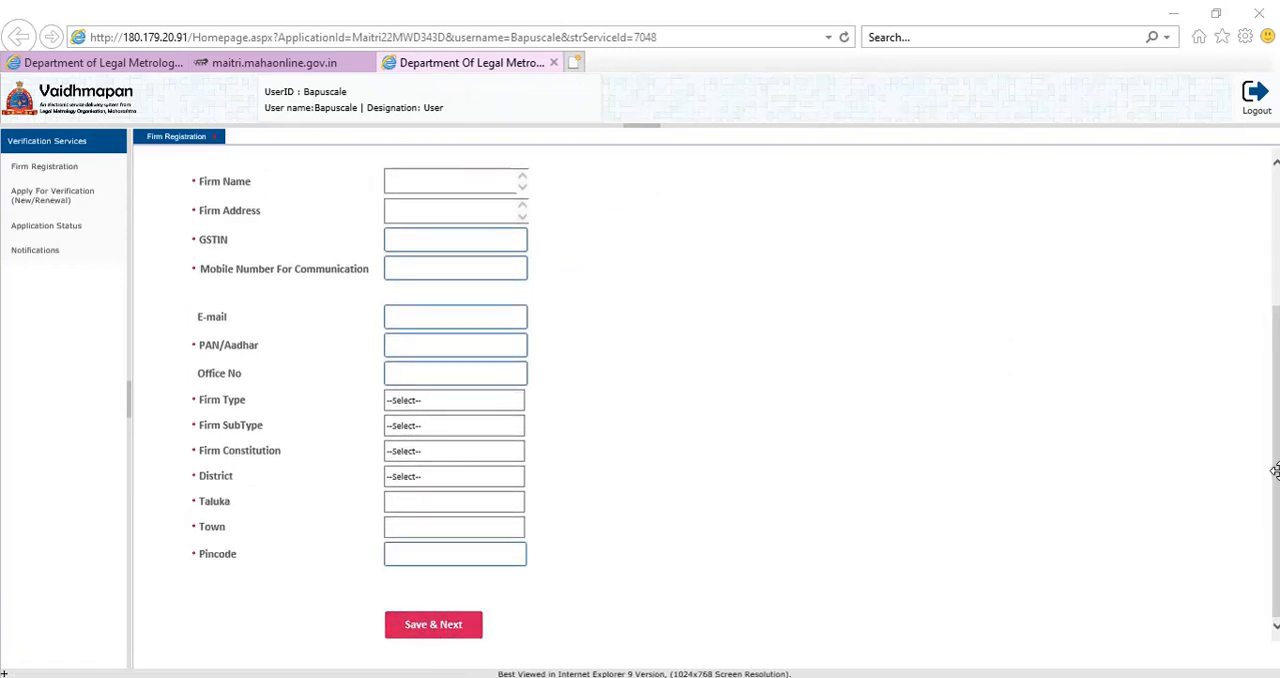
drag(1275, 470, 1249, 294)
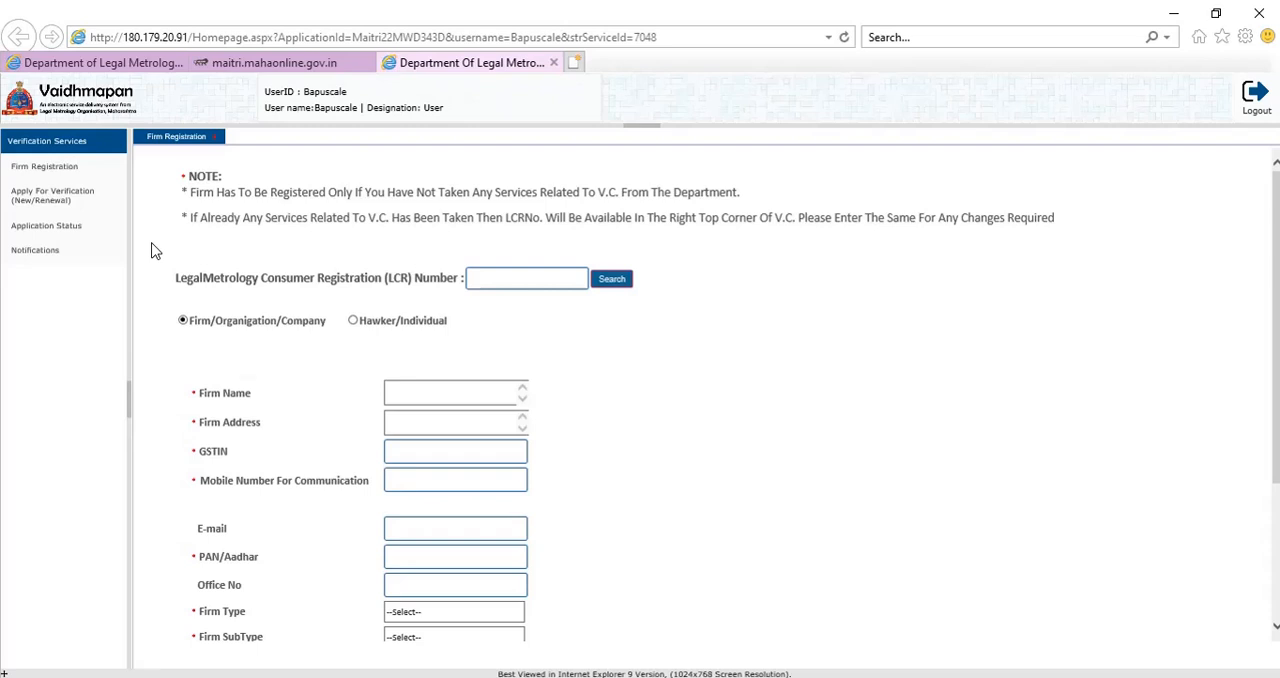
Open the new/renewal verification application and choose Apply For New Verification Stamping.
click(66, 210)
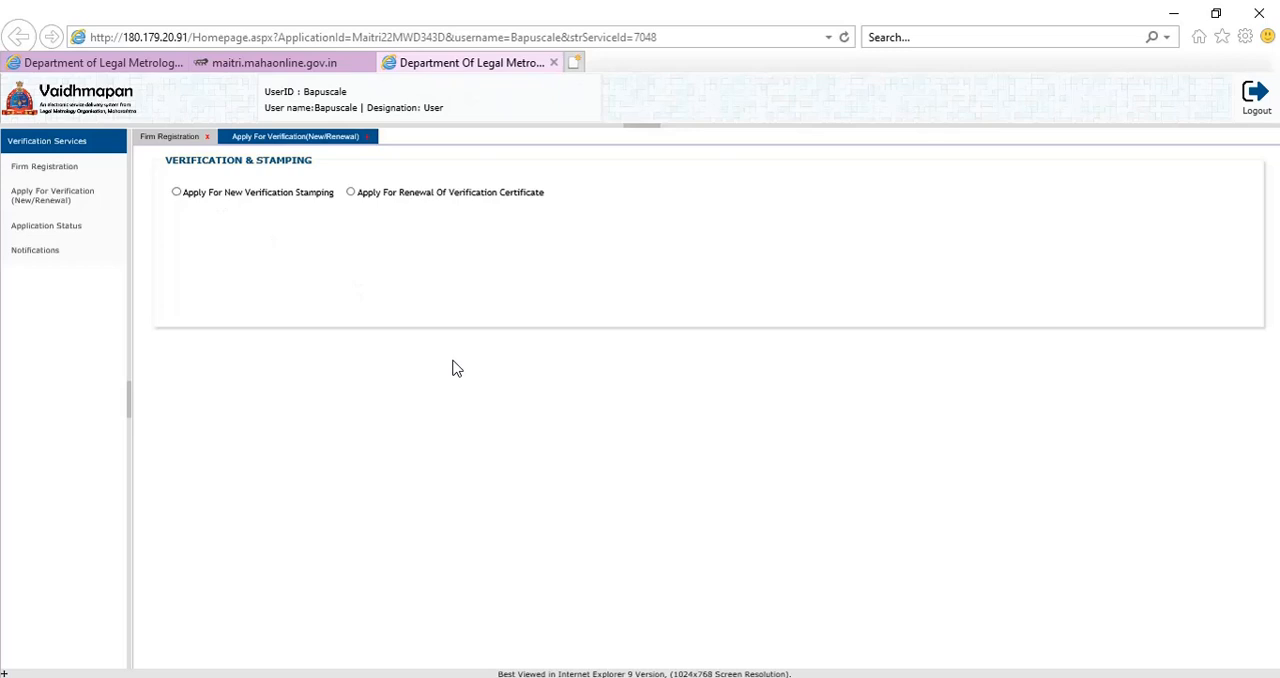
click(258, 197)
click(256, 239)
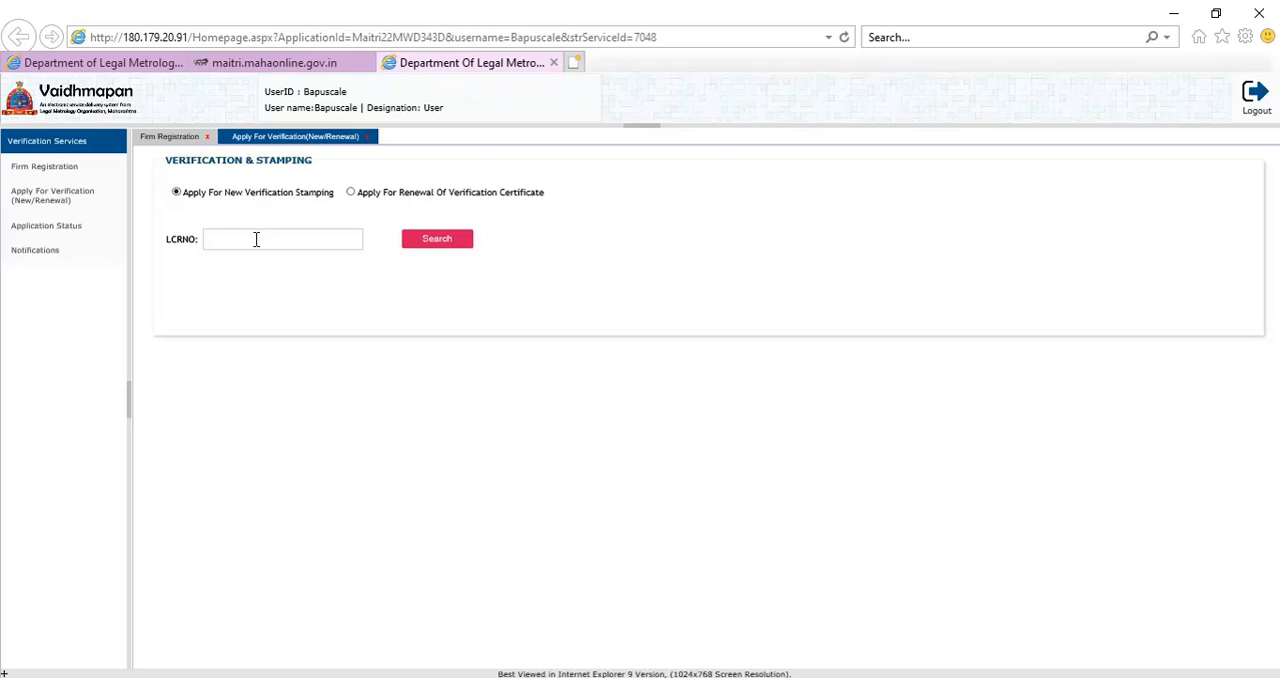
Switch to Apply For Renewal Of Verification Certificate and search with the firm's LCR number and certificate number.
click(389, 196)
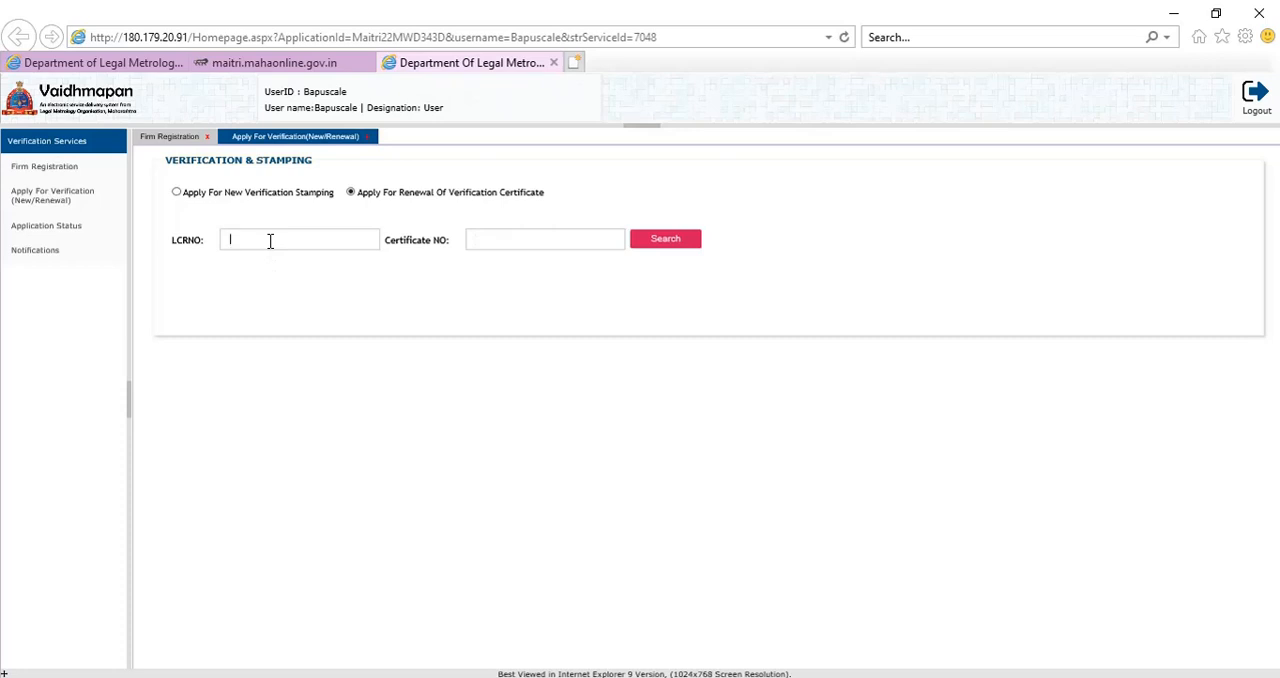
text(C)
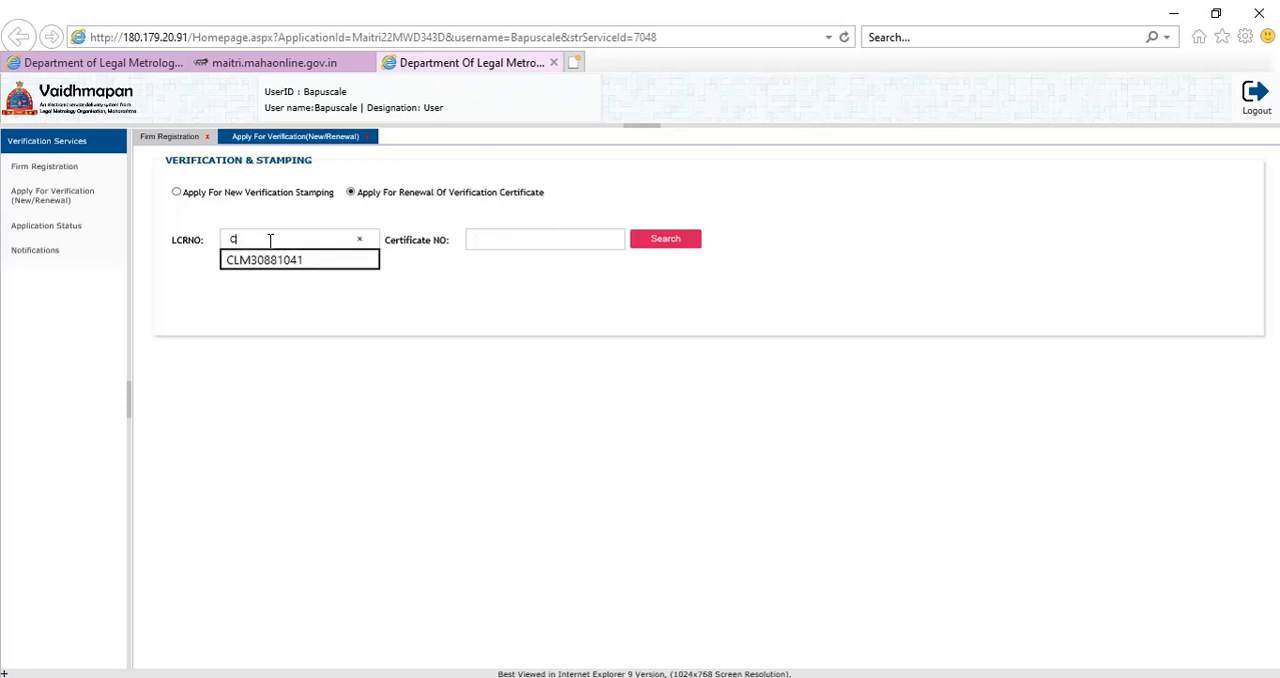
click(276, 261)
click(522, 247)
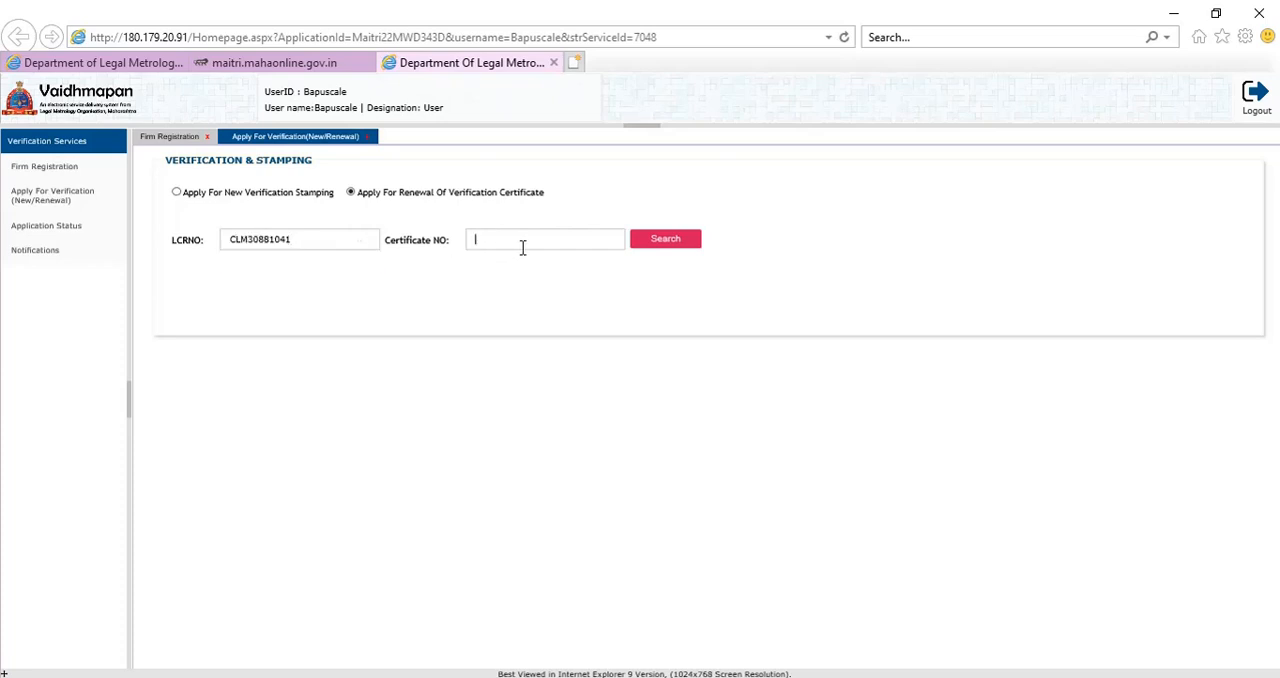
text(9)
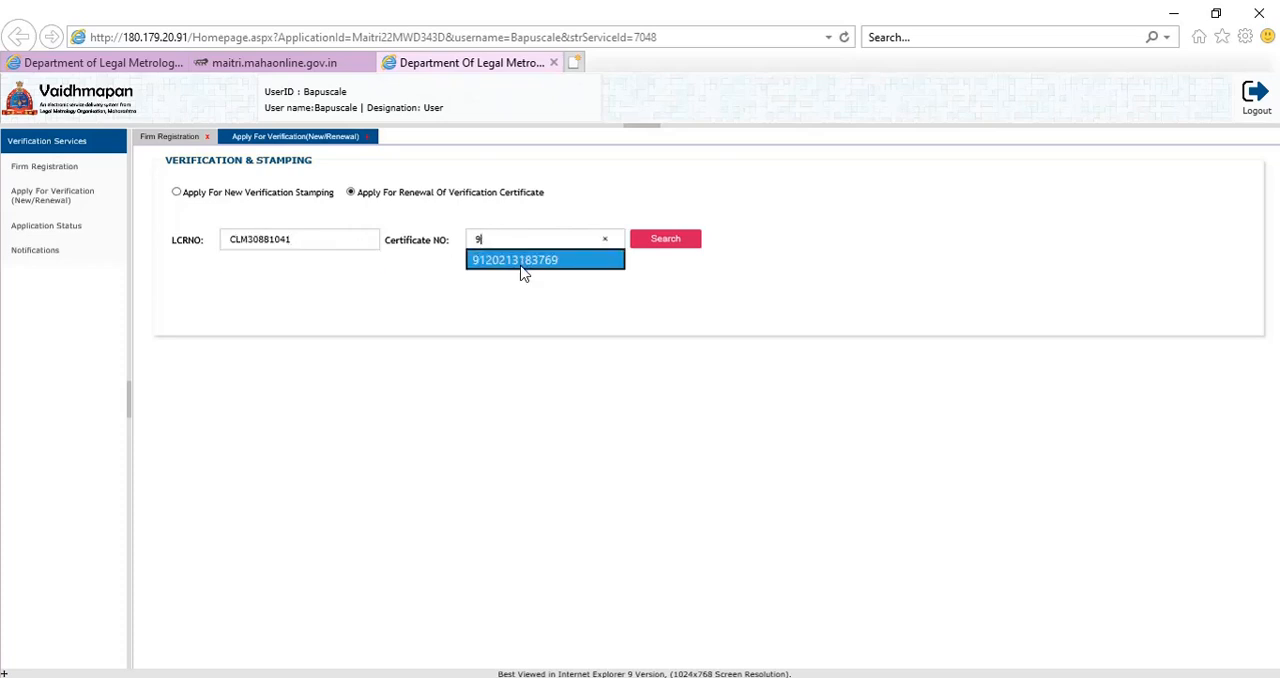
click(522, 262)
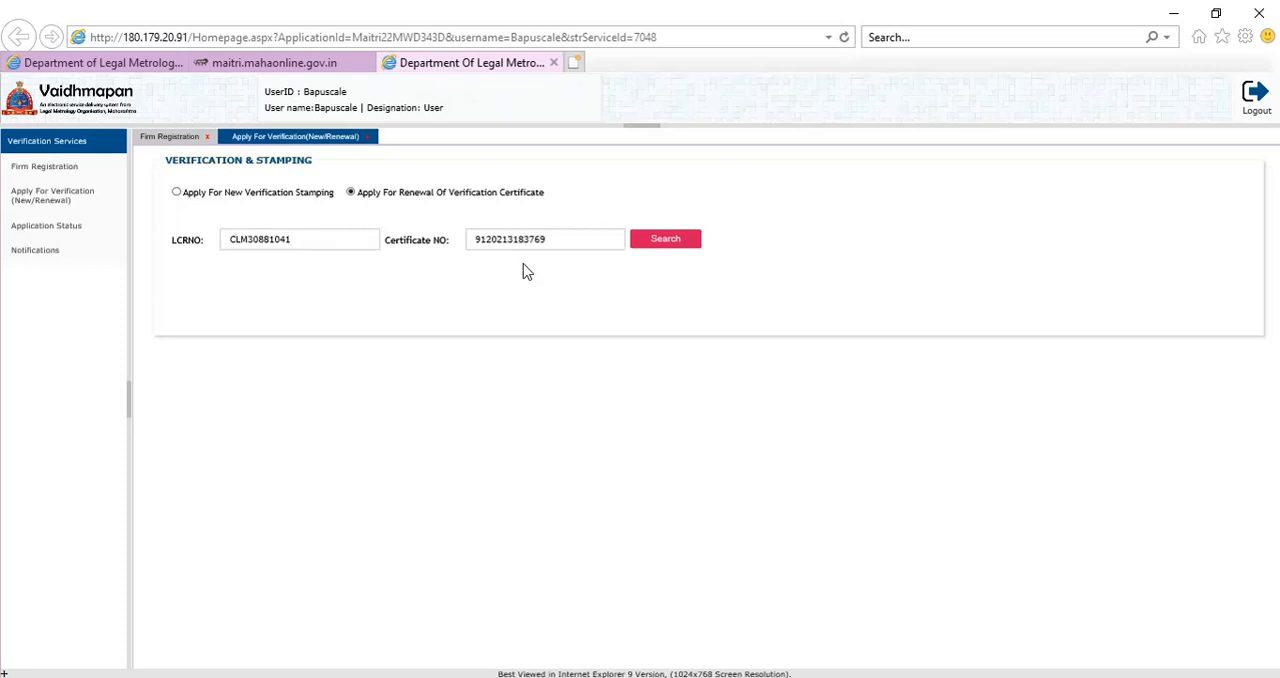
click(669, 246)
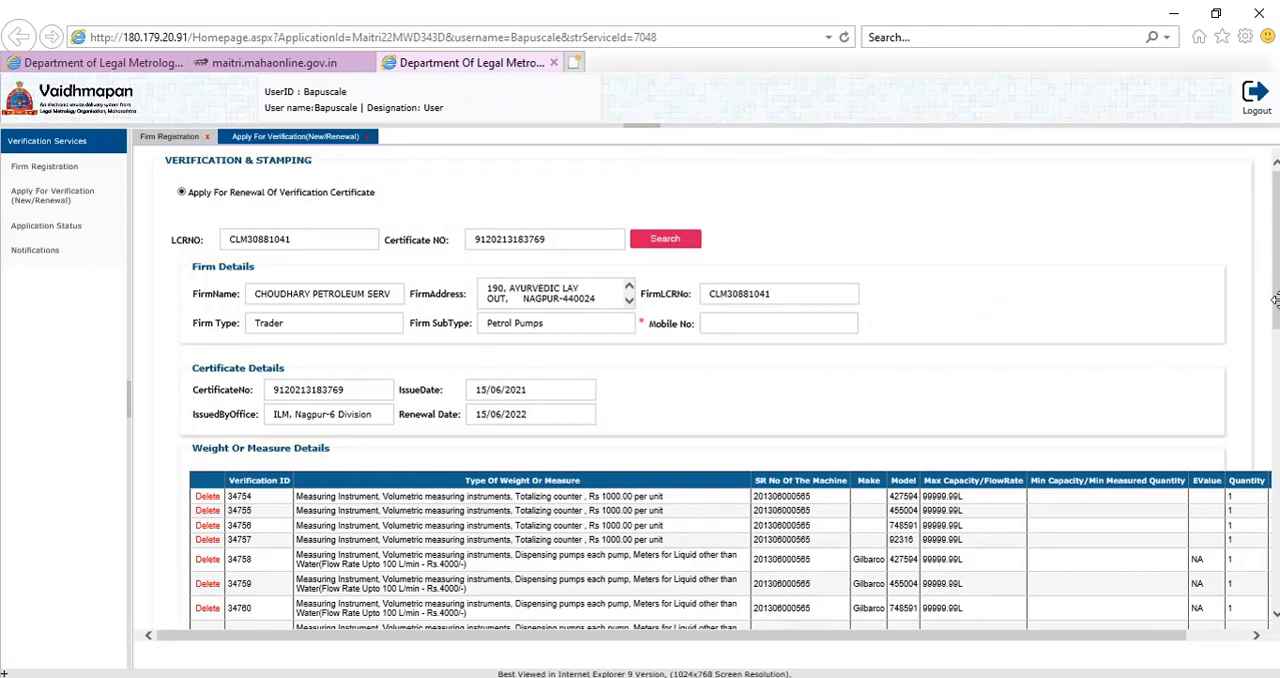
Examine the retrieved firm, certificate, weight or measure and fee details of the renewal application.
mouse_move(1276, 298)
mouse_down()
mouse_move(1276, 393)
mouse_move(1276, 314)
mouse_up()
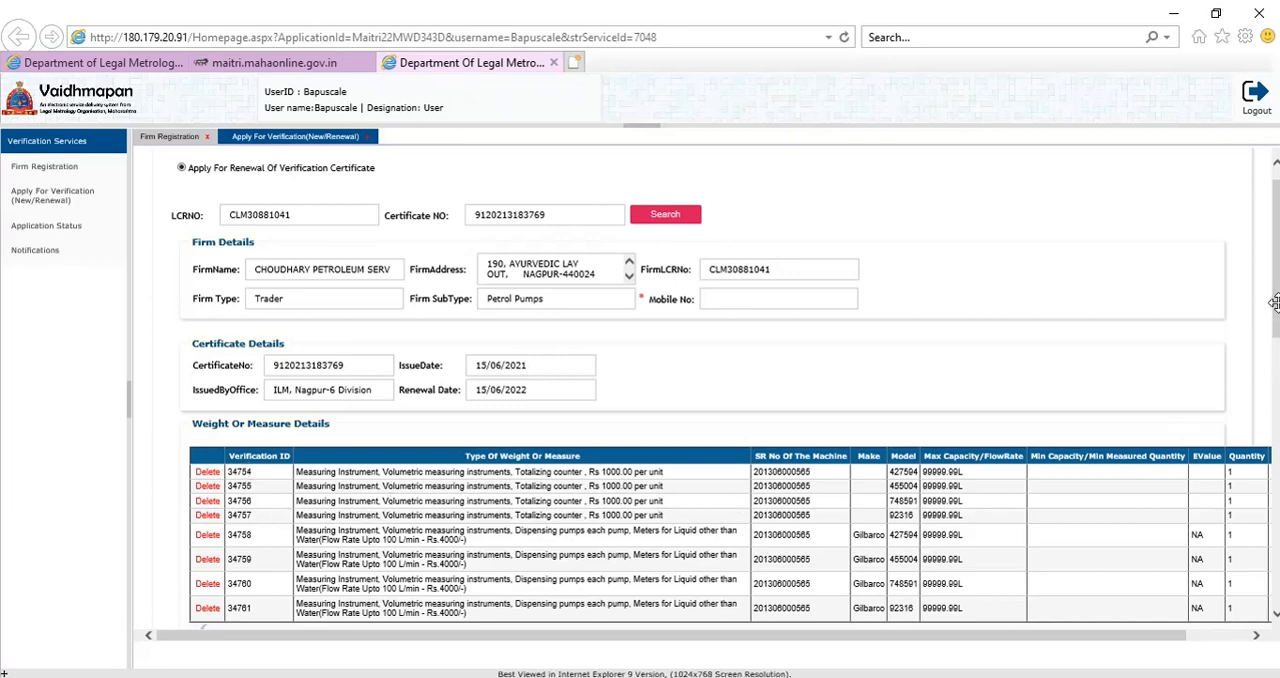
drag(1277, 304, 1277, 304)
scroll(1277, 327, up, 1)
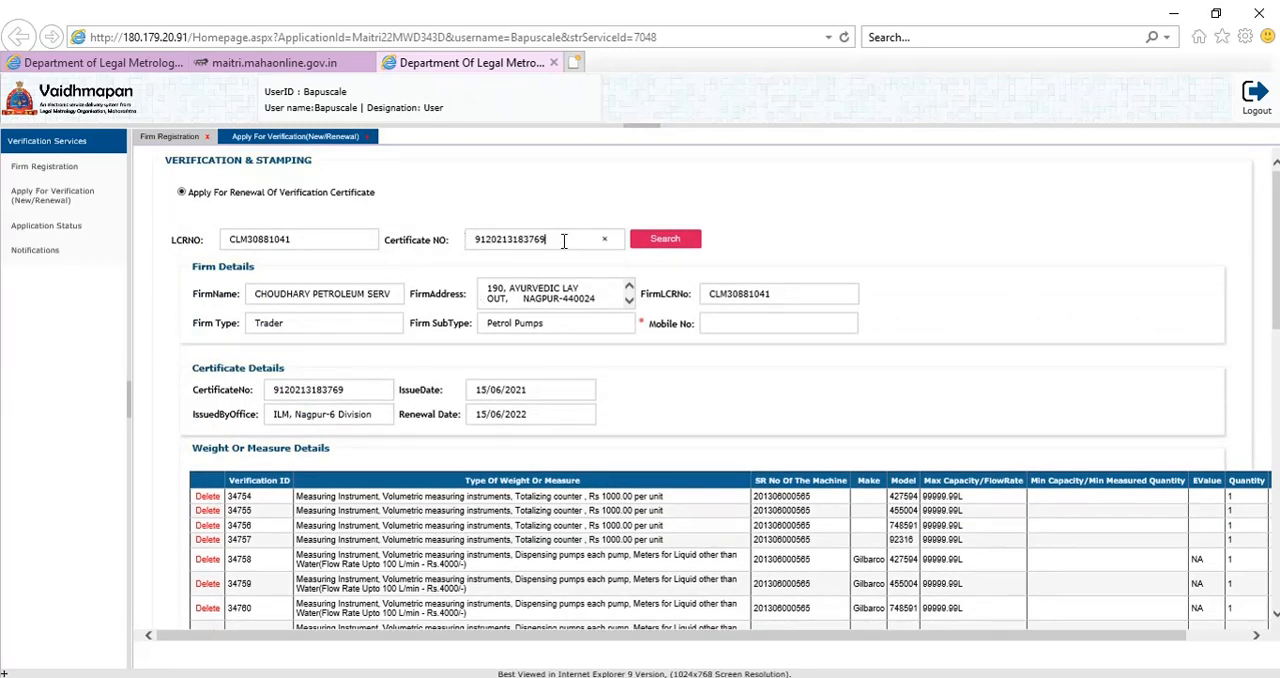
drag(563, 241, 465, 253)
click(458, 277)
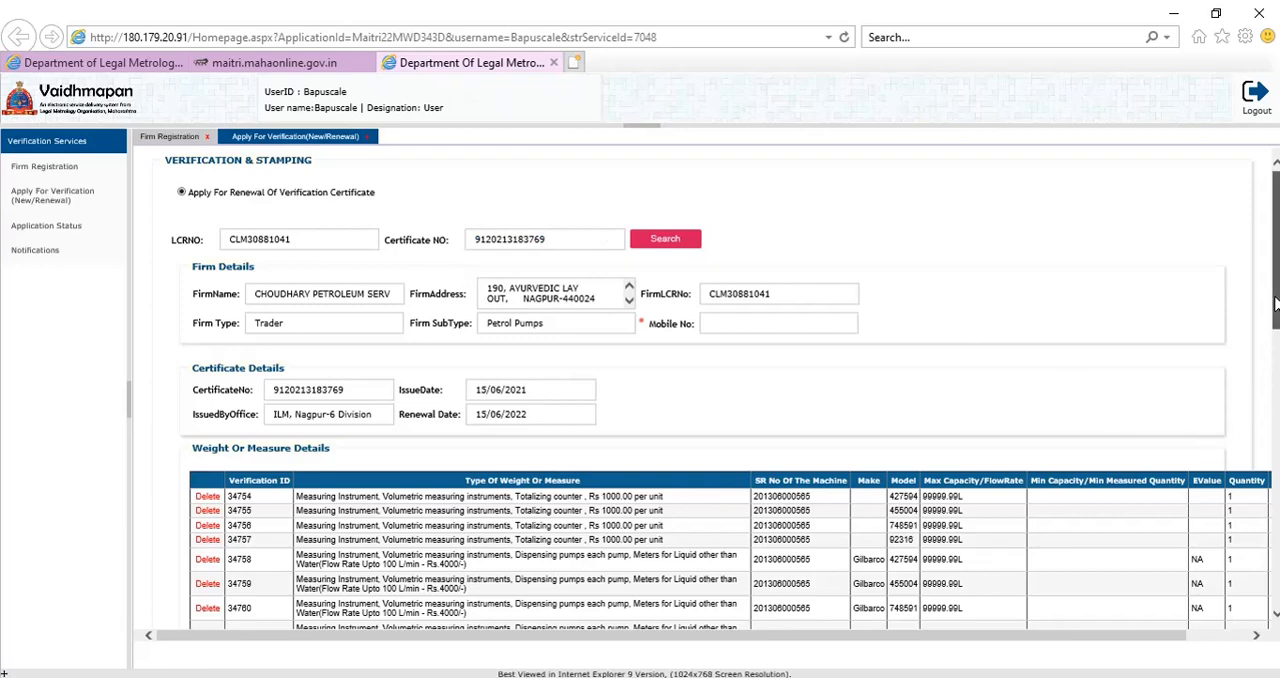
drag(1276, 305, 1276, 378)
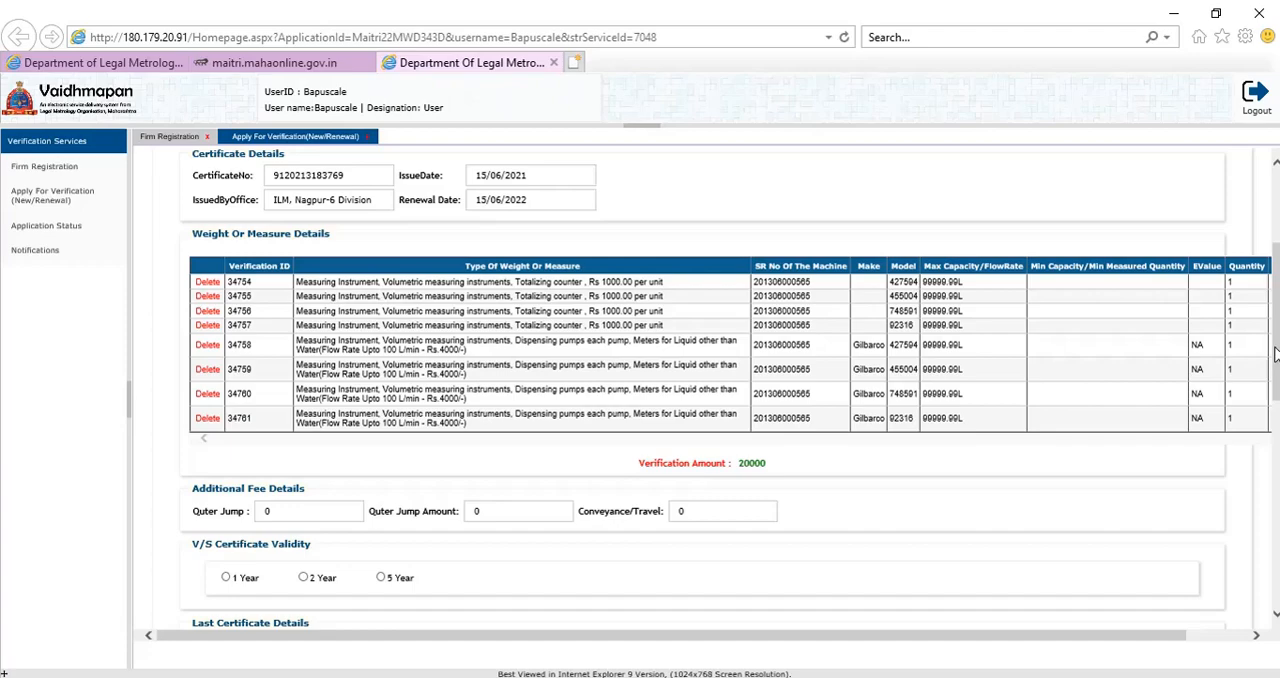
drag(1276, 355, 1268, 270)
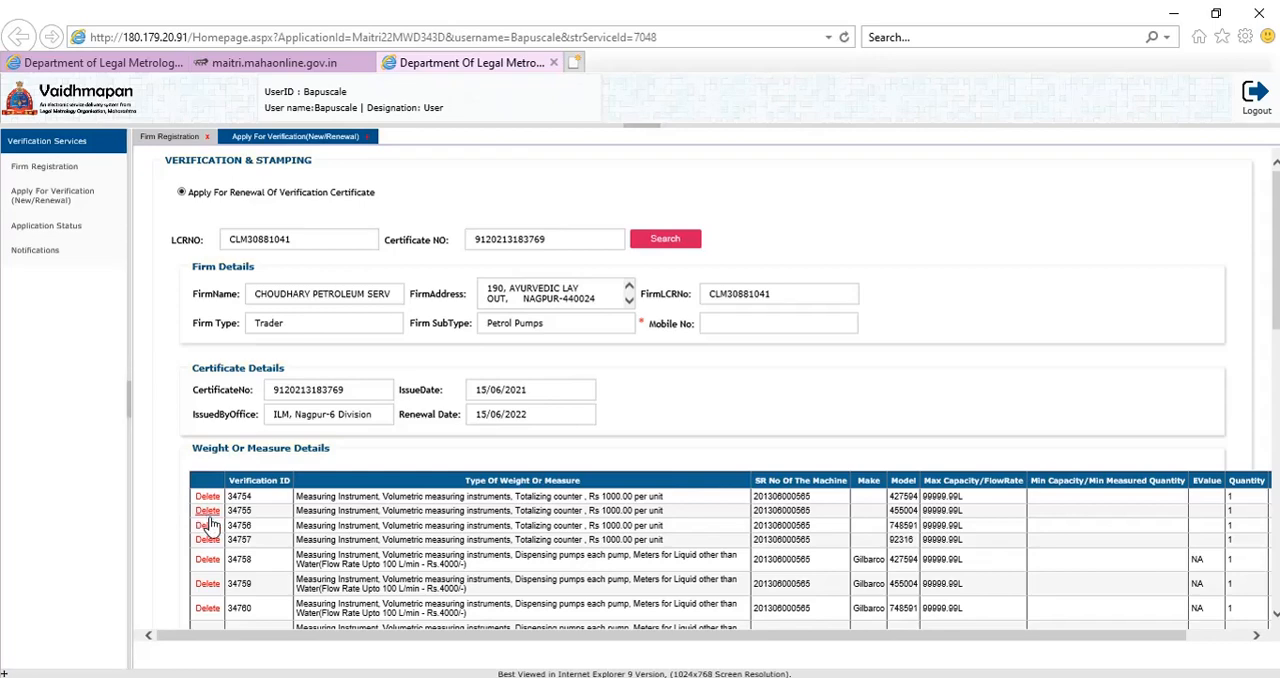
Enter the contact mobile number in the renewal application's firm details.
click(795, 326)
Set the Conveyance/Travel fee to 500 and choose 1 Year for the V/S certificate validity.
click(1274, 289)
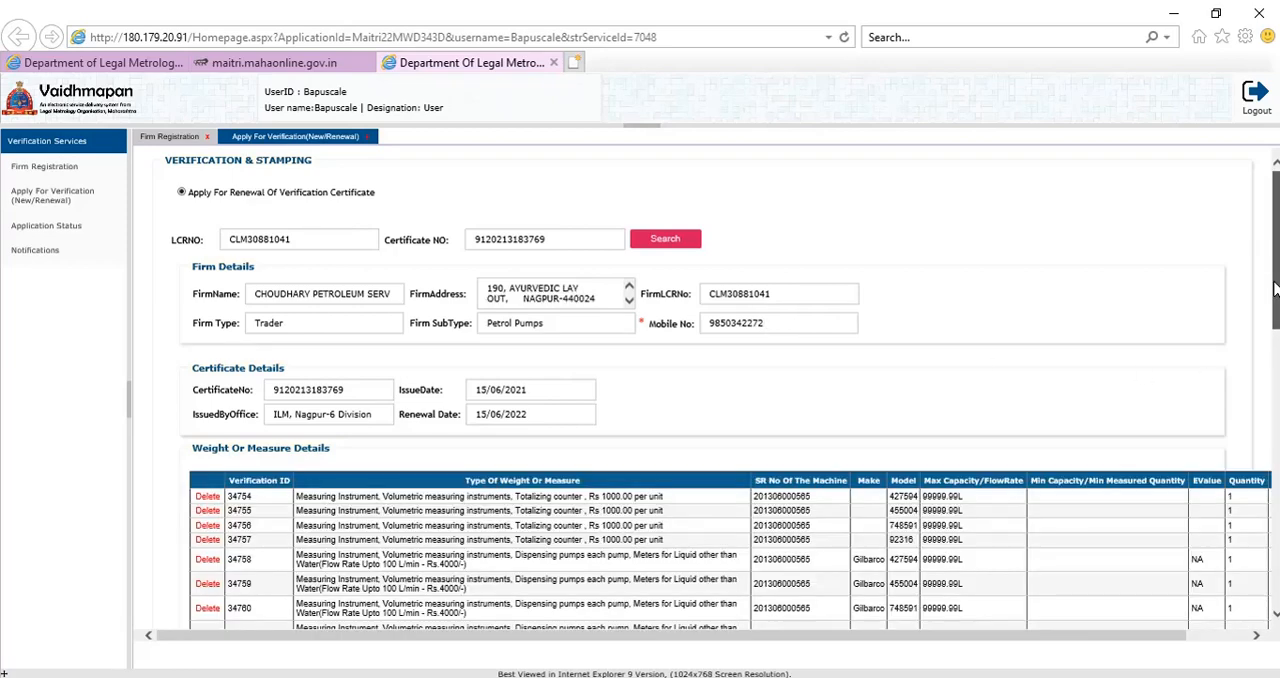
mouse_move(1274, 289)
mouse_down()
mouse_move(1274, 417)
mouse_move(1274, 309)
mouse_up()
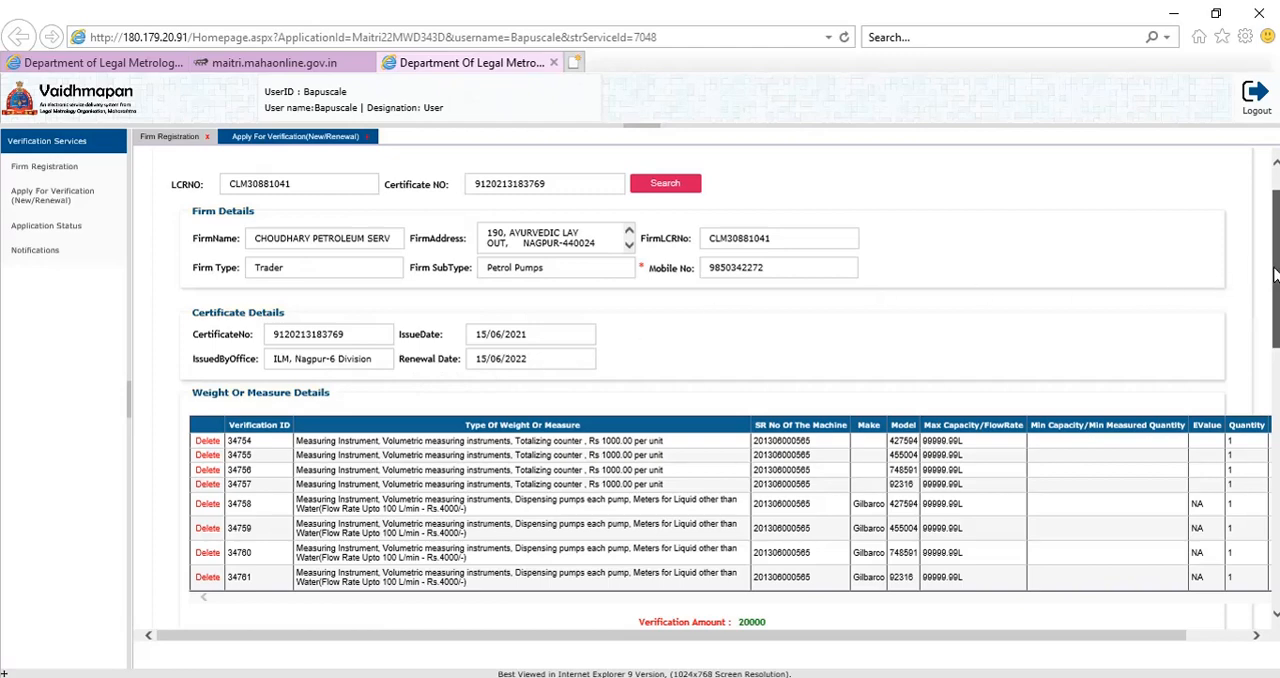
drag(1275, 276, 1265, 385)
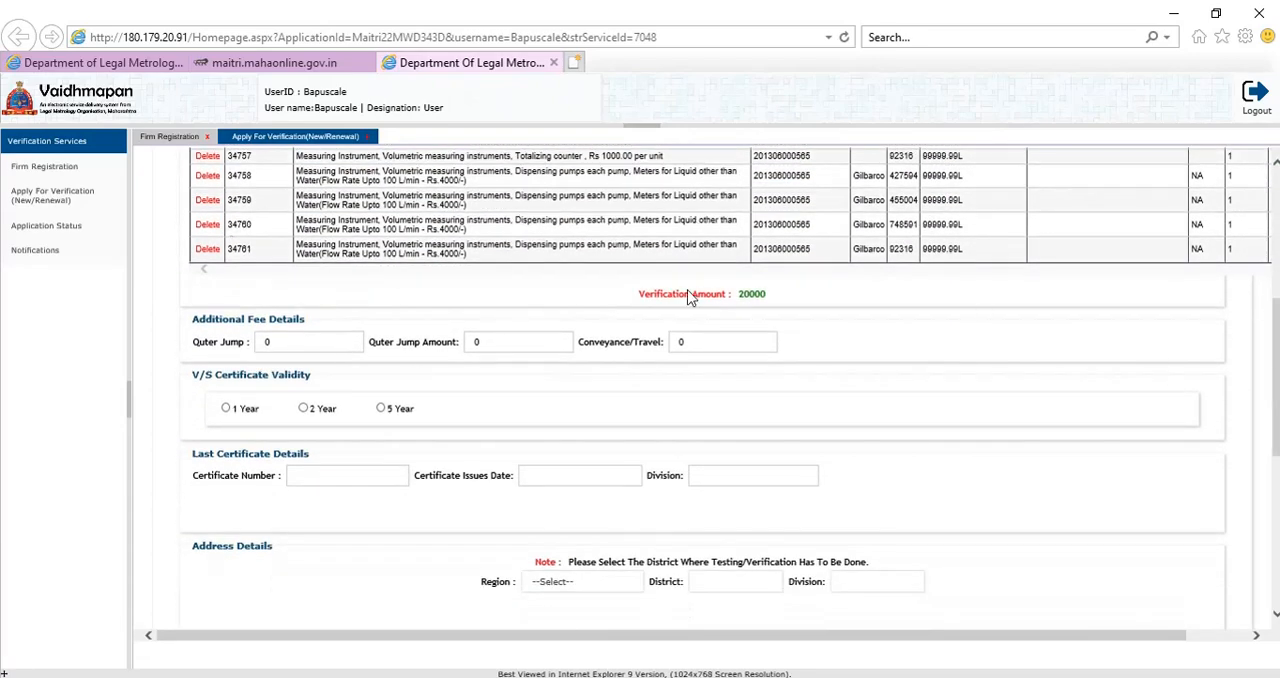
click(489, 345)
click(706, 345)
key(BackSpace)
text(500)
click(622, 380)
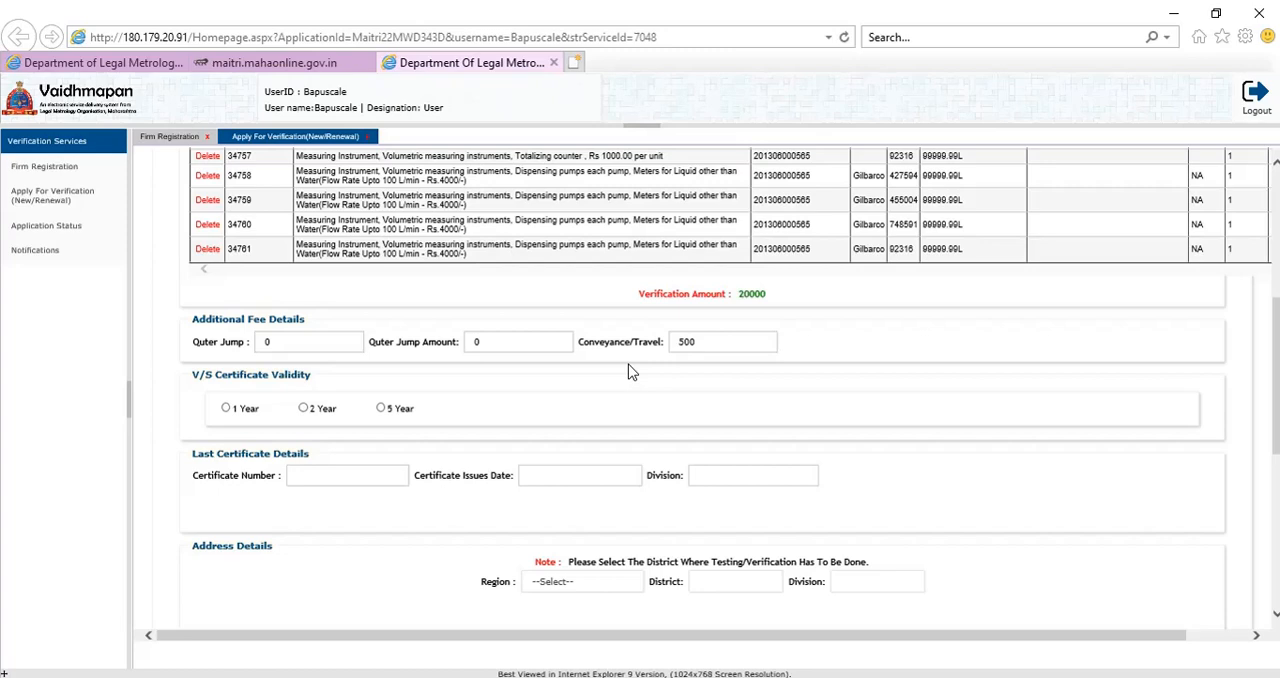
click(226, 409)
click(329, 480)
click(567, 482)
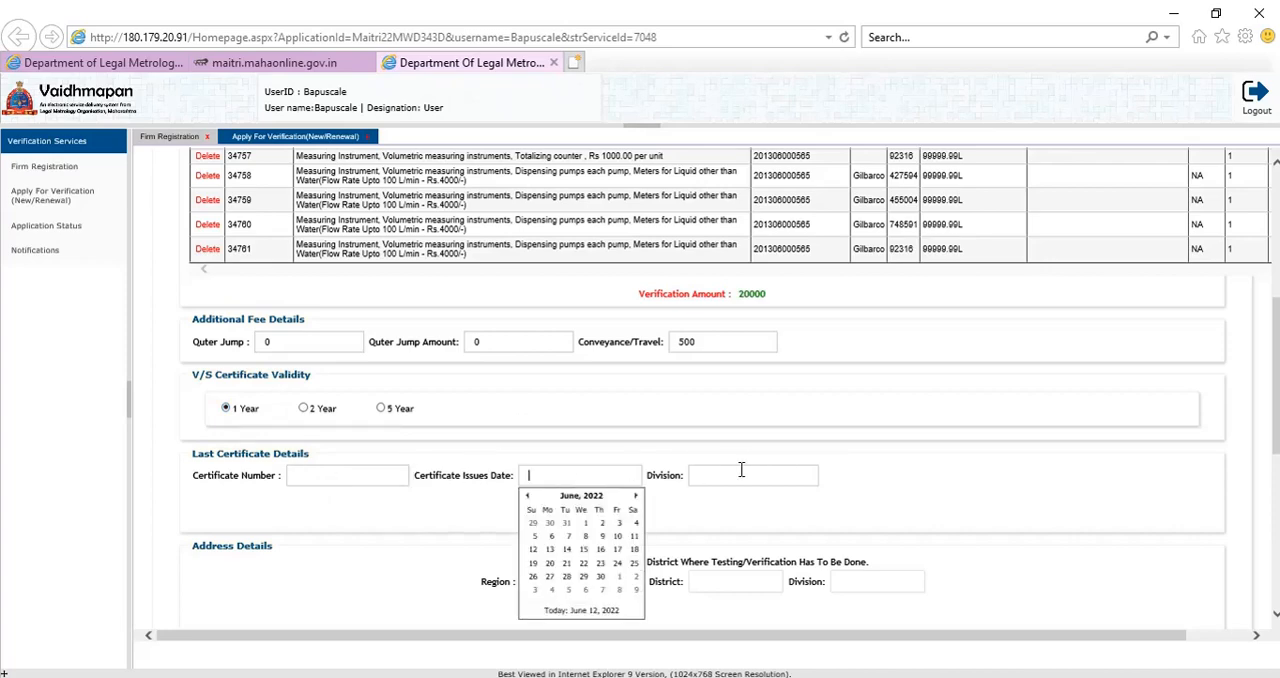
click(745, 472)
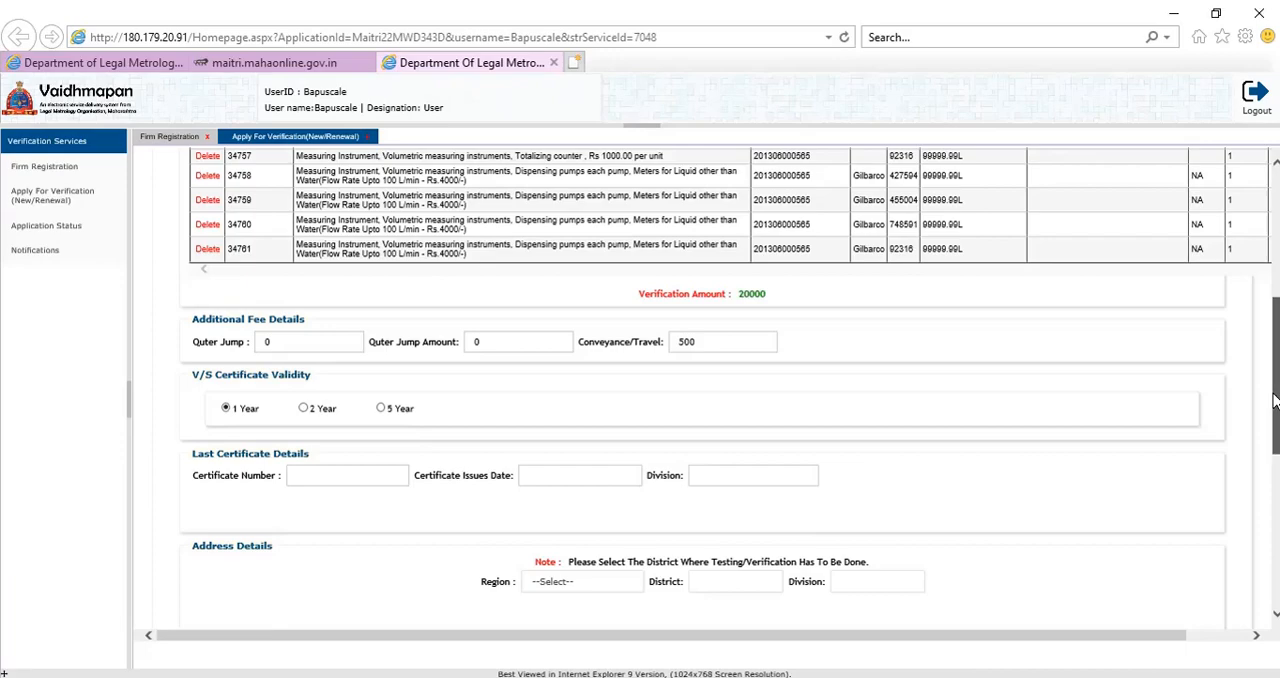
Select DCLM, Nagpur Region and ACLM, Nagpur District as the place where verification has to be done.
scroll(1252, 300, up, 3)
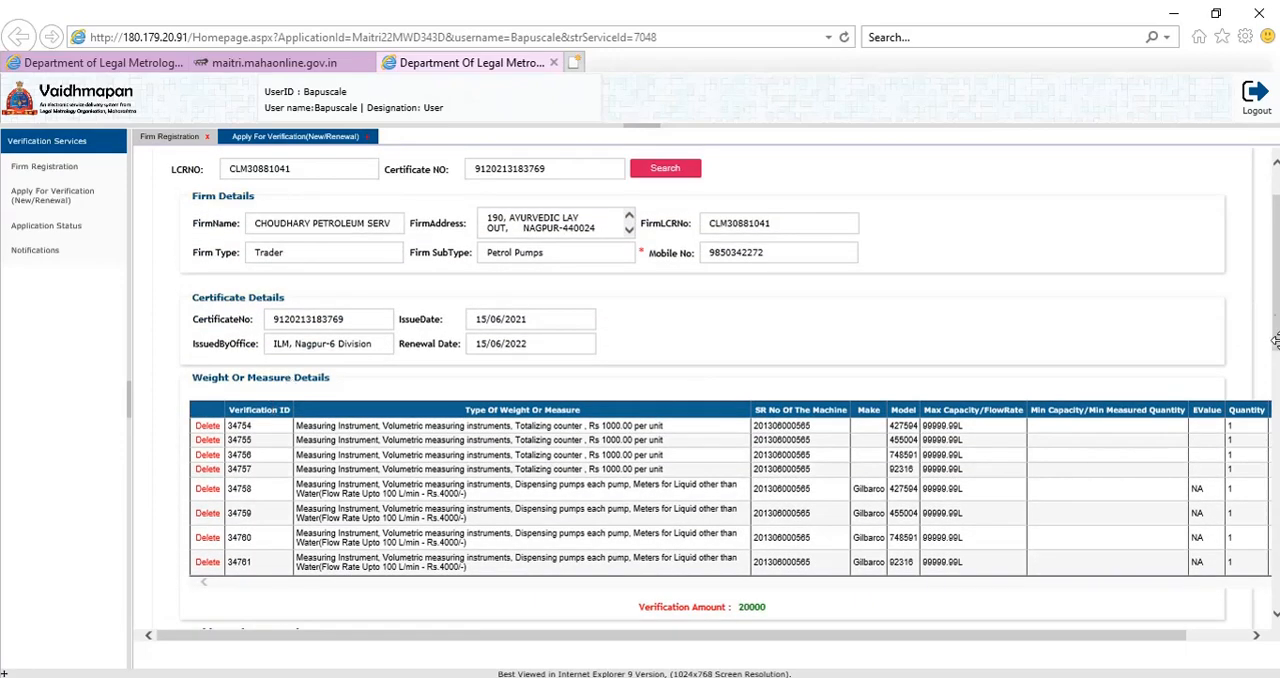
drag(1274, 340, 1276, 464)
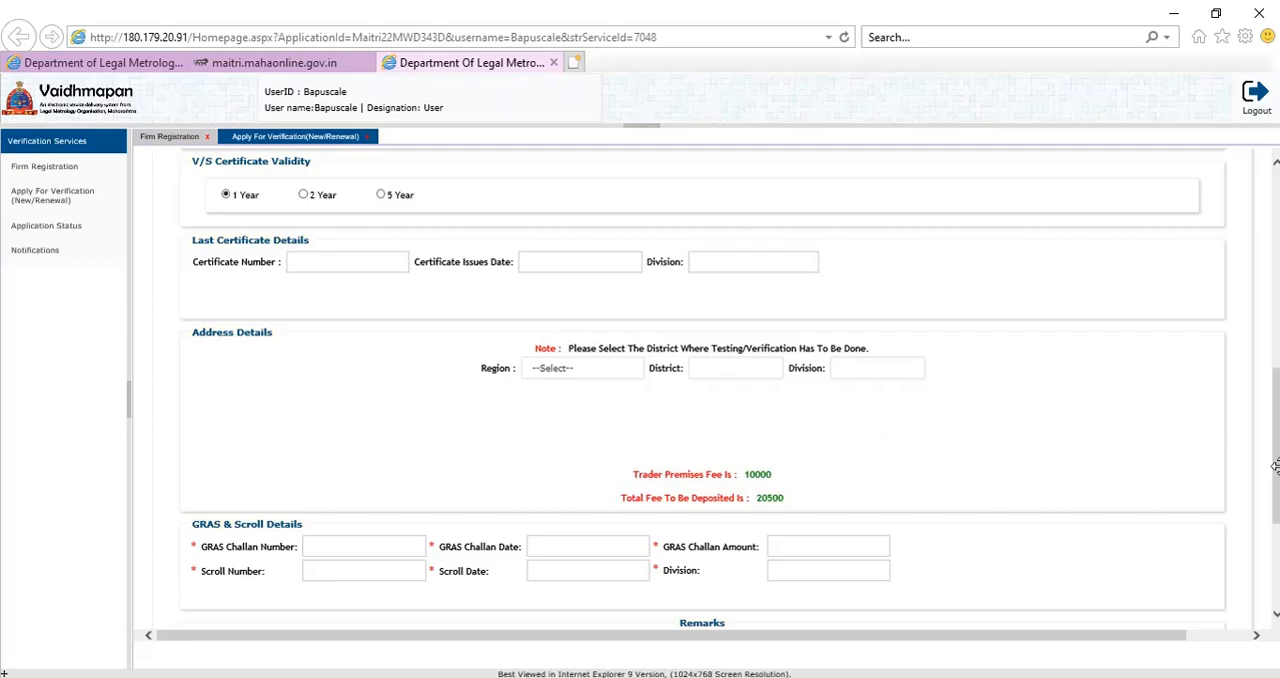
mouse_move(1276, 473)
mouse_down()
mouse_move(1260, 363)
mouse_move(1276, 488)
mouse_up()
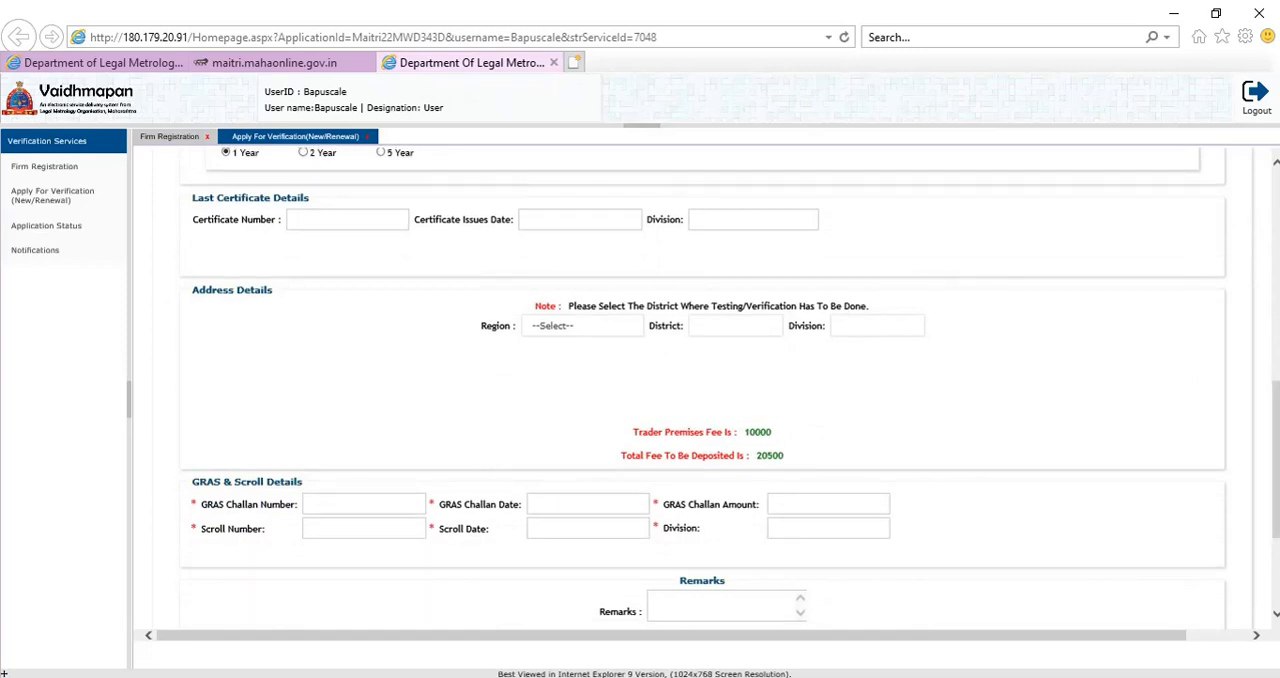
click(570, 333)
click(626, 328)
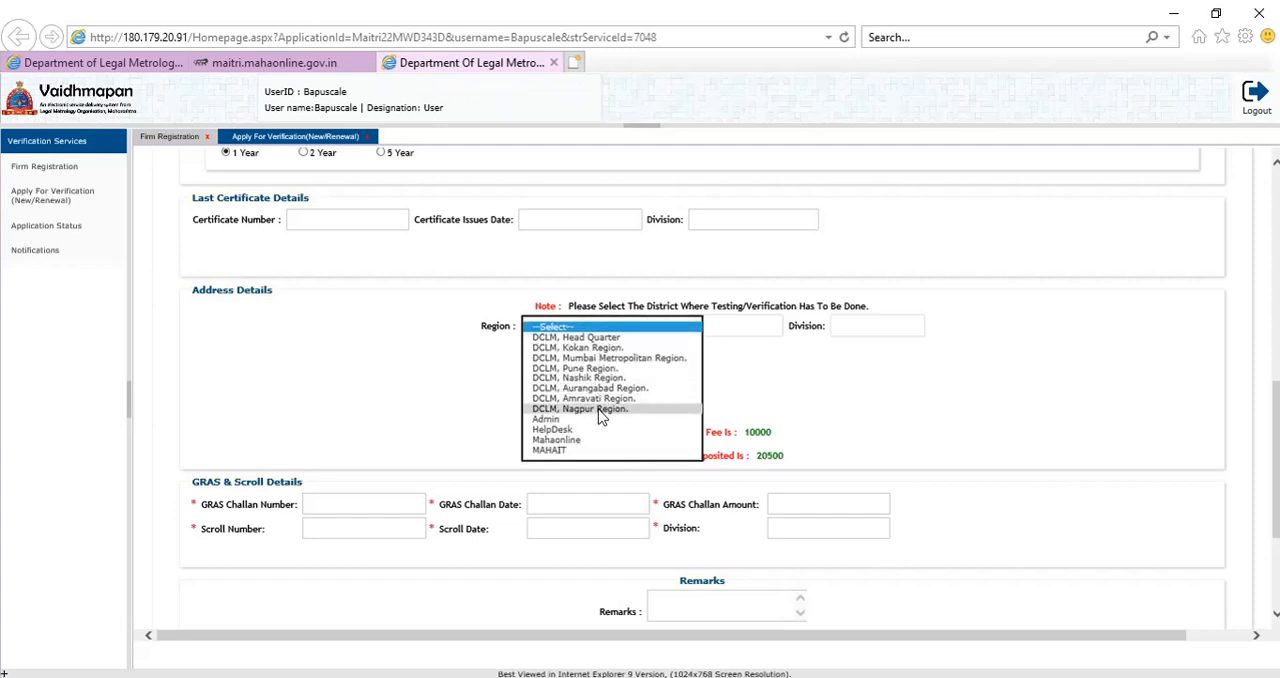
click(638, 408)
click(728, 333)
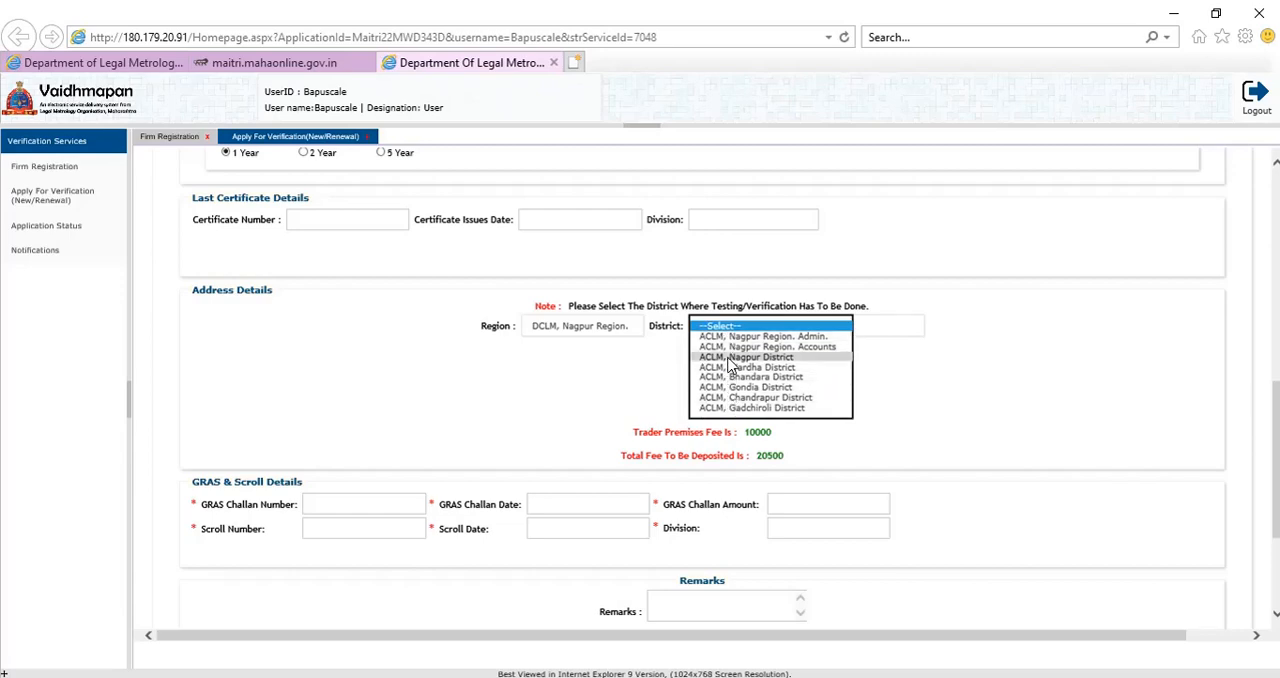
click(736, 357)
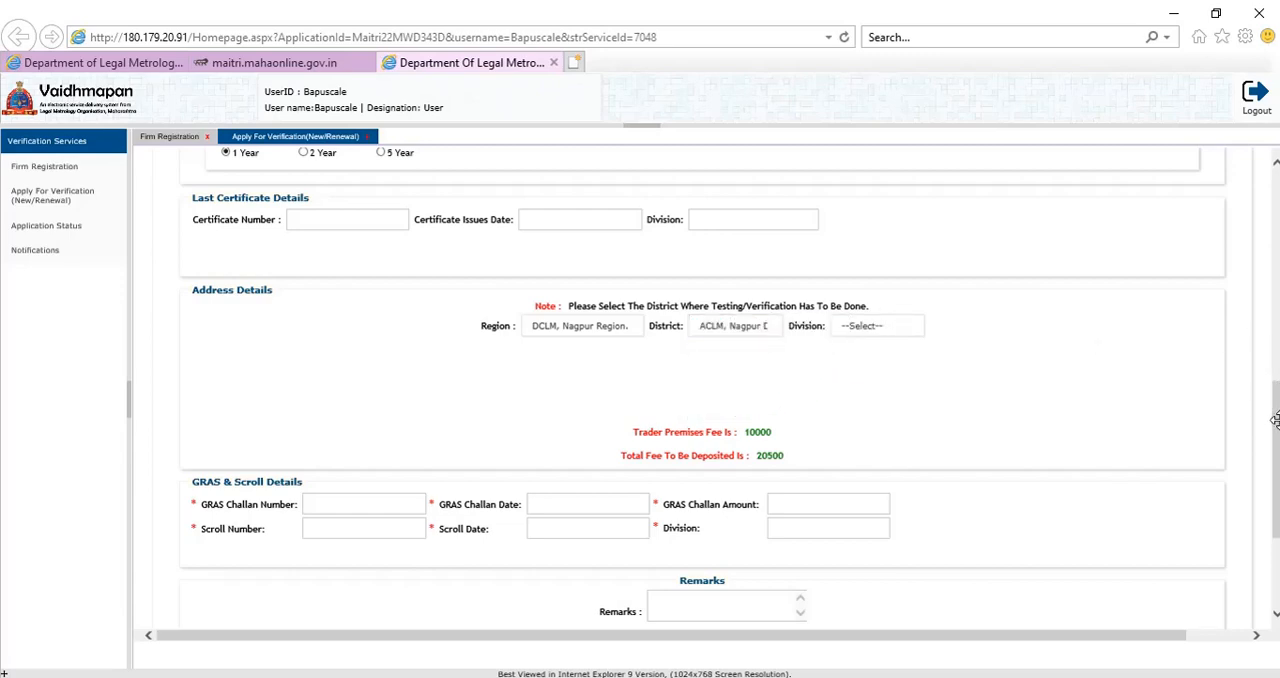
Check the certificate's issuing office and set the verification address division to ILM, Nagpur-6 Division.
drag(1277, 430, 1267, 251)
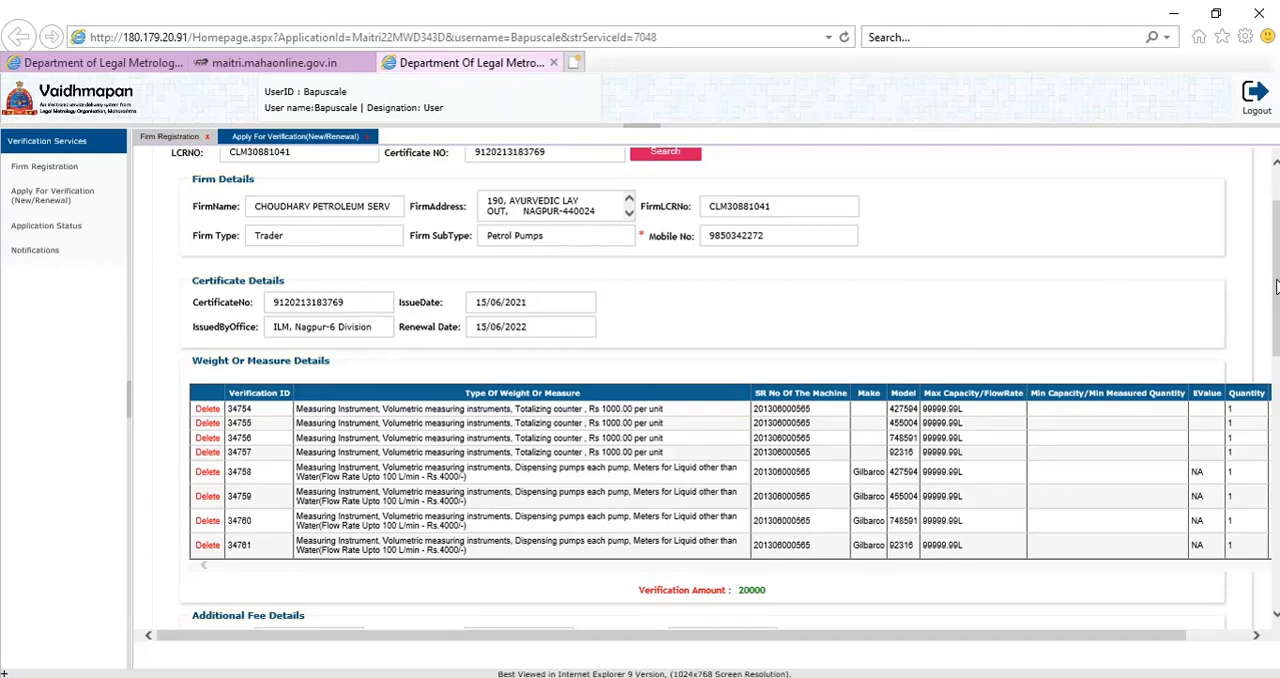
drag(1275, 280, 1268, 460)
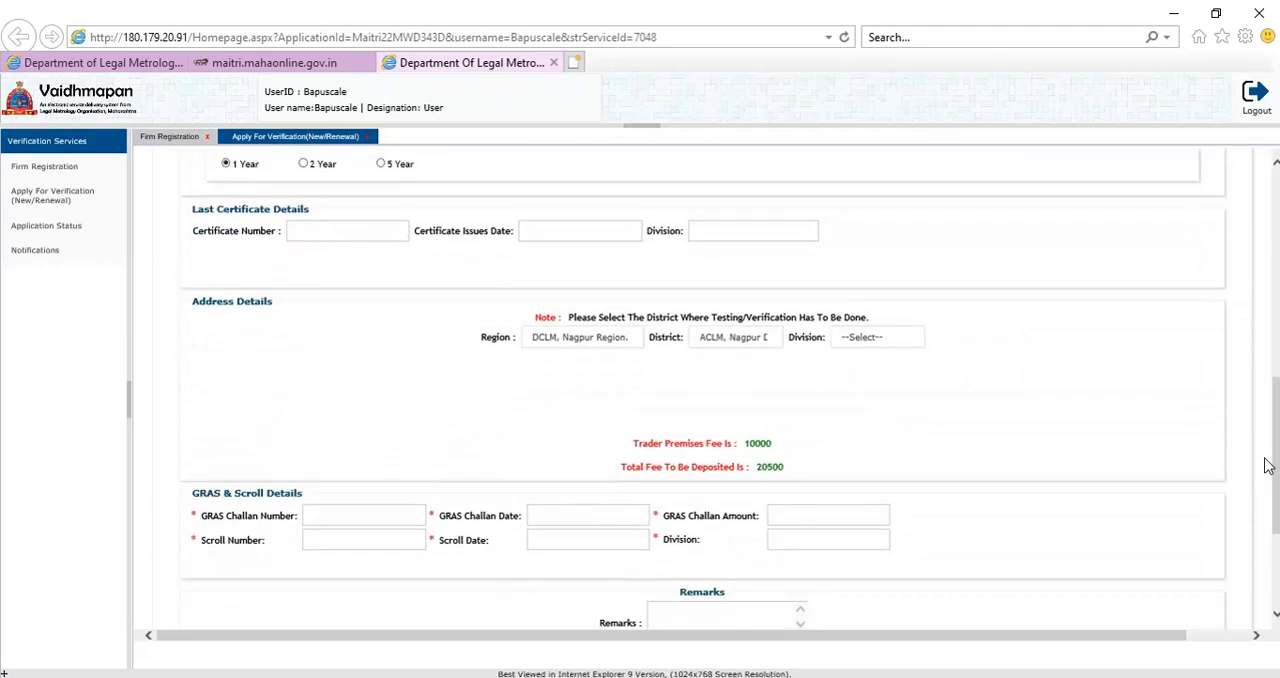
click(862, 339)
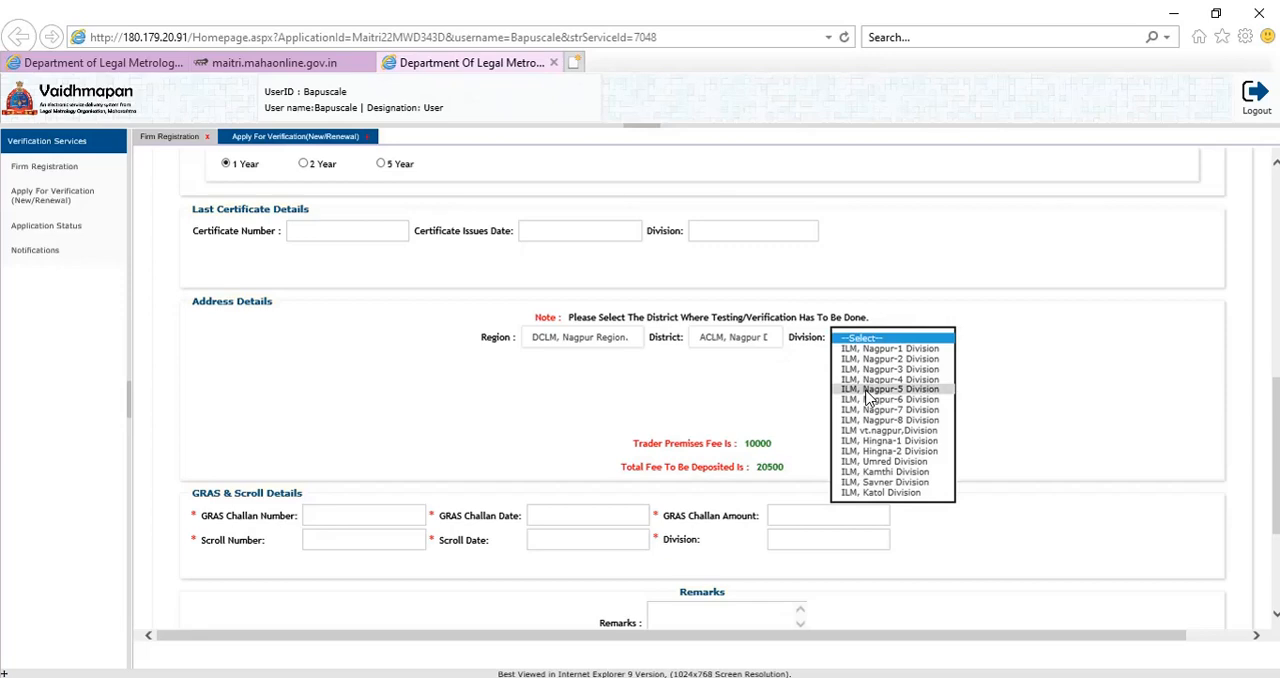
click(867, 390)
click(872, 349)
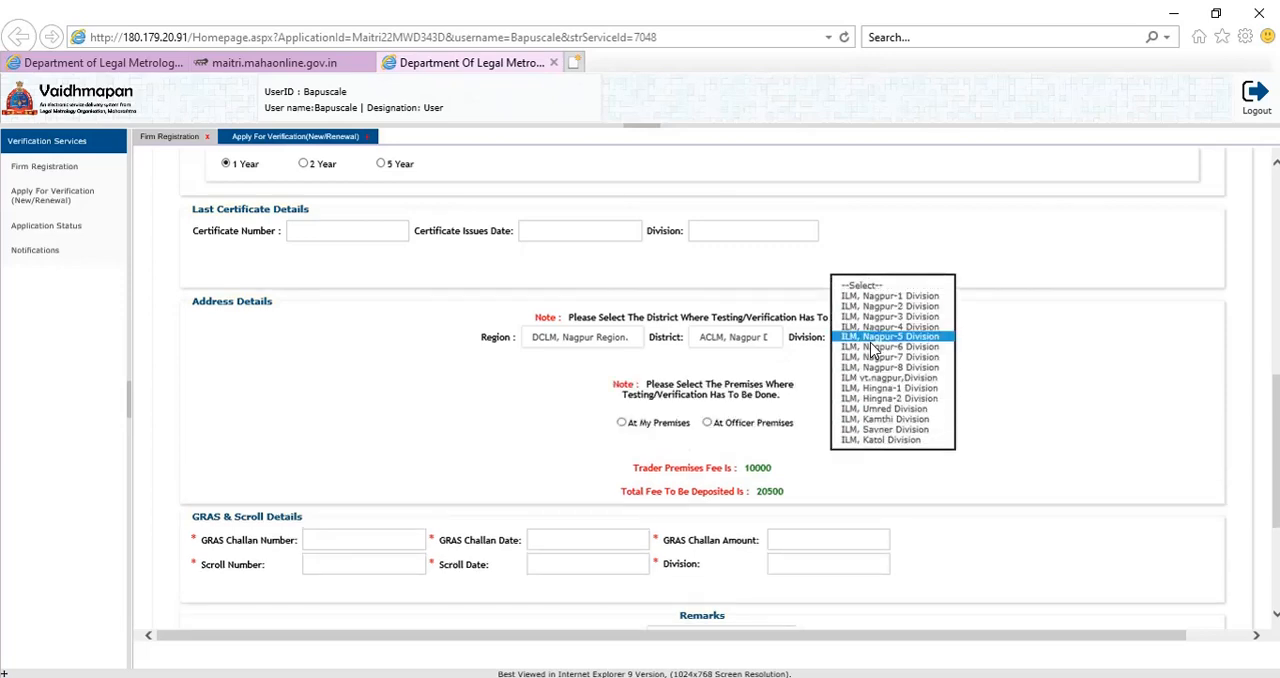
click(874, 356)
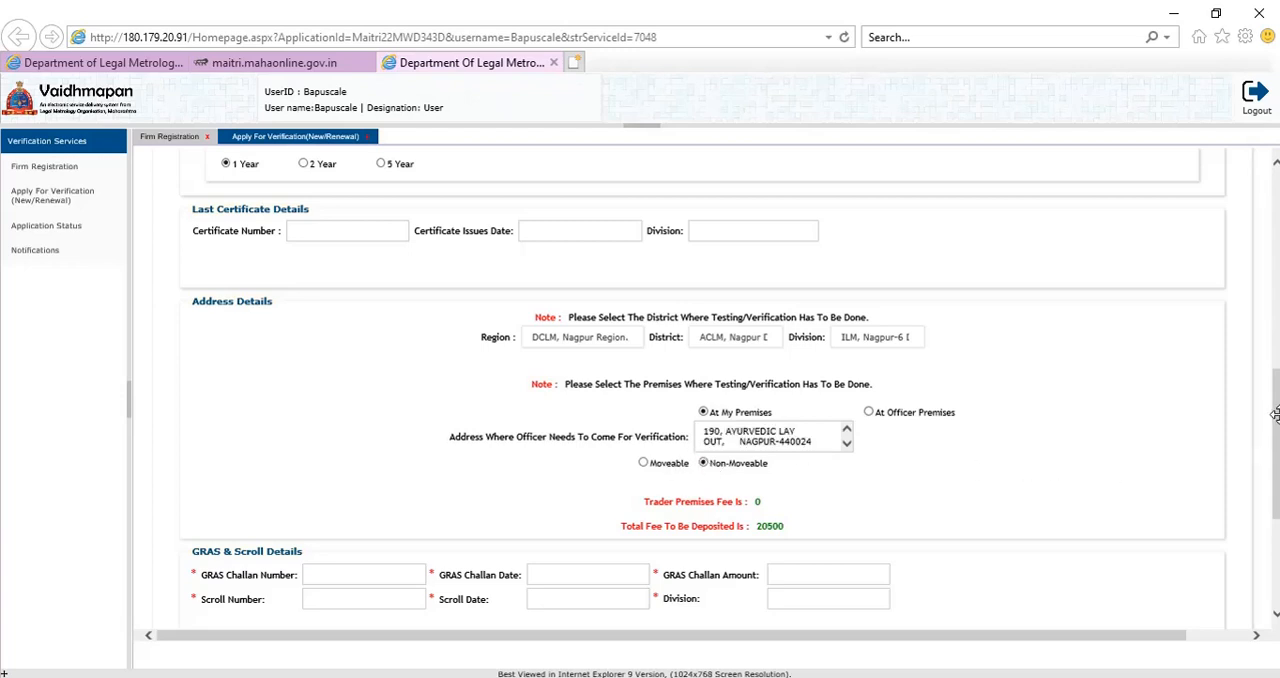
Compare the trader premises fee for Moveable and Non-Moveable under At My Premises, leaving Non-Moveable selected.
scroll(750, 400, down, 1)
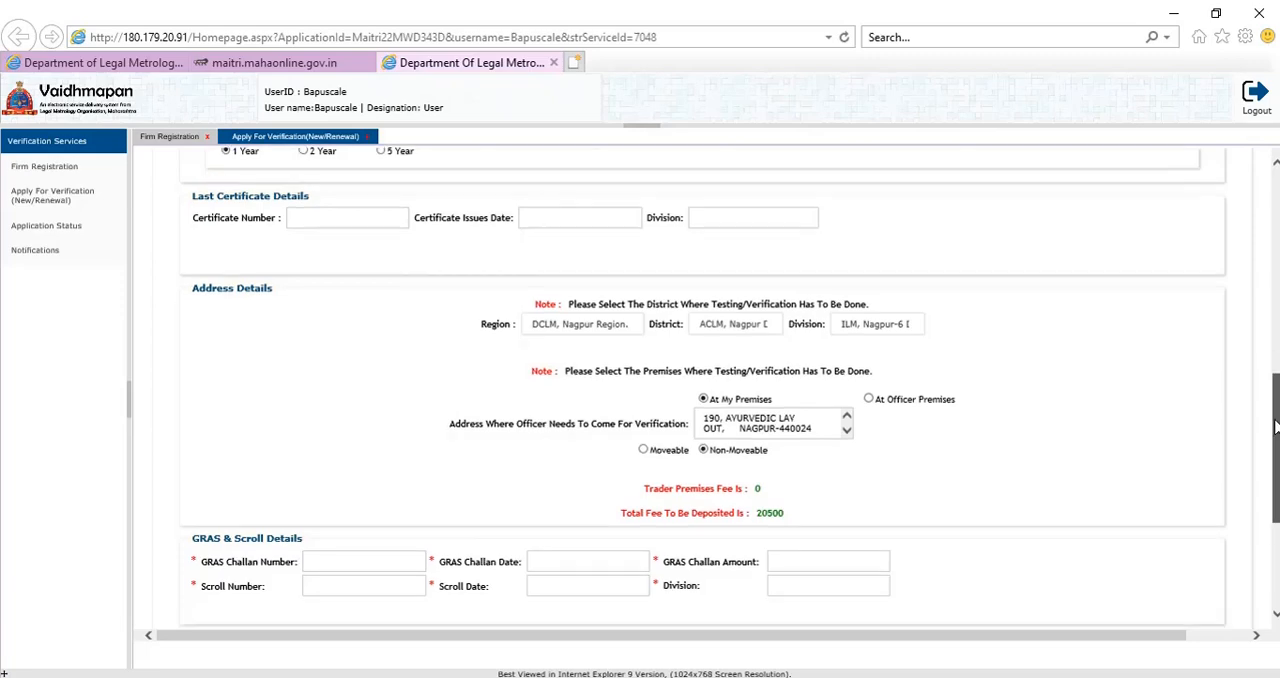
click(672, 400)
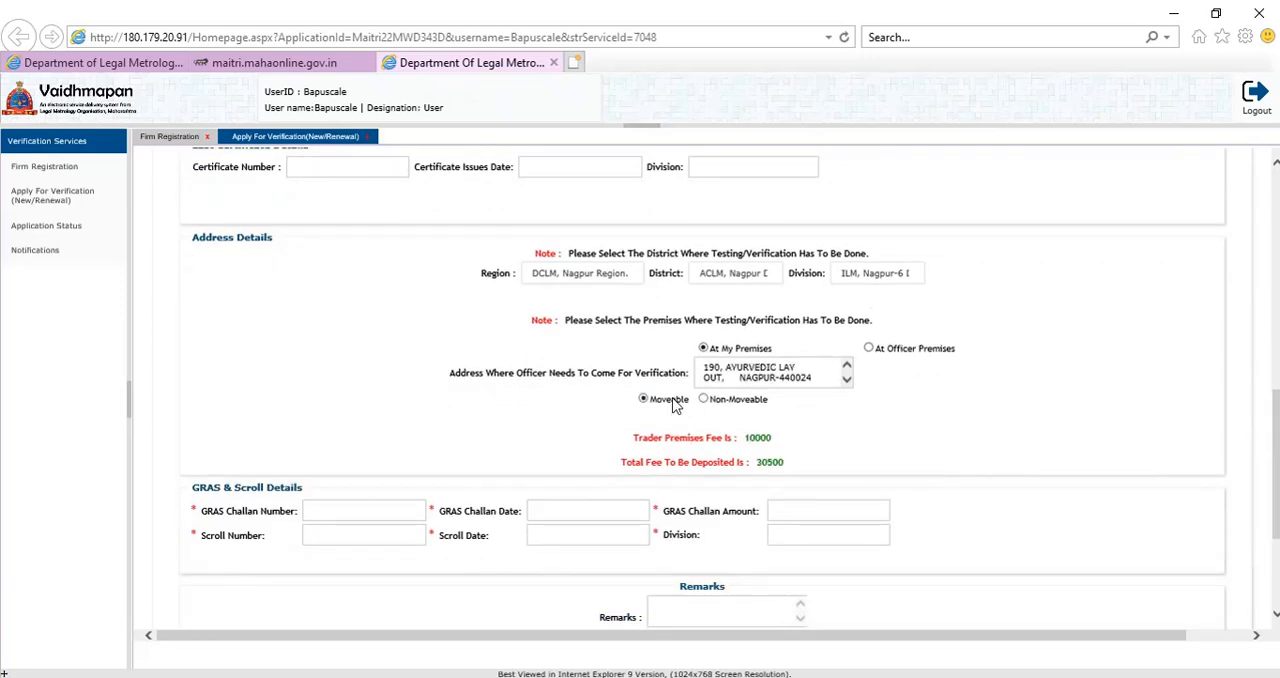
drag(780, 443, 748, 443)
click(715, 402)
Enter the GRAS challan number, the challan date 07/06/2022 and the challan amount 20500.
click(371, 515)
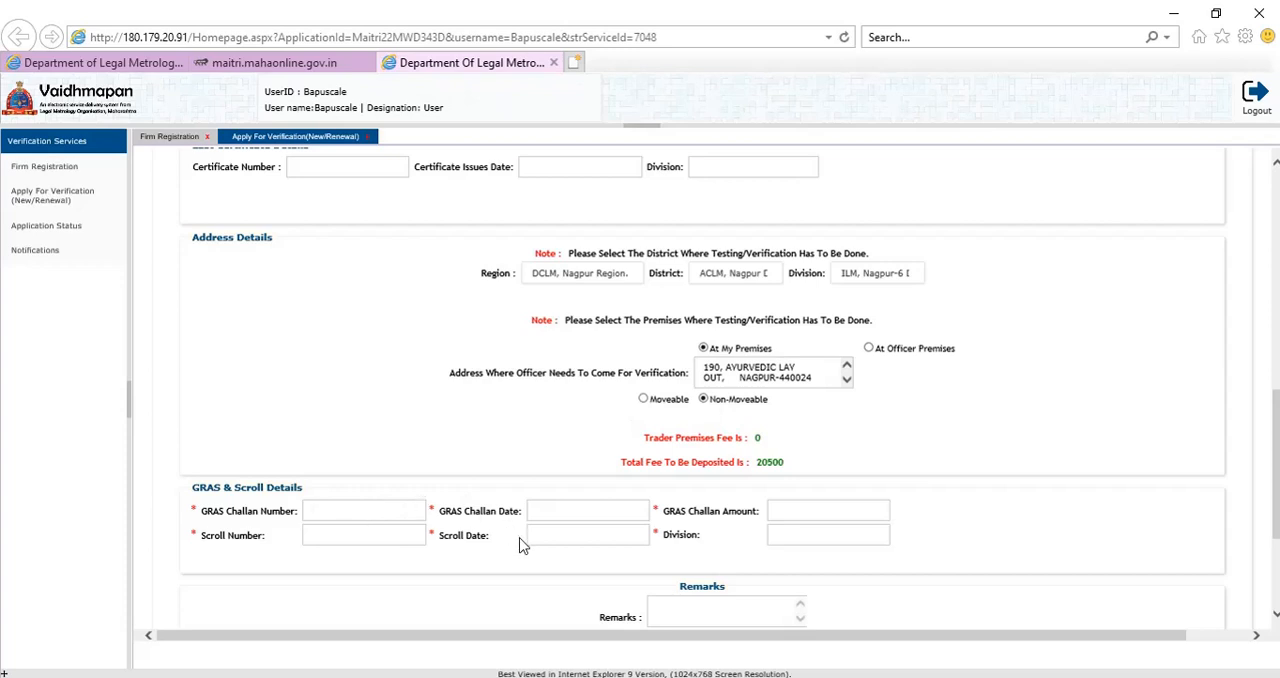
text(00)
click(770, 463)
click(787, 420)
click(581, 509)
click(581, 509)
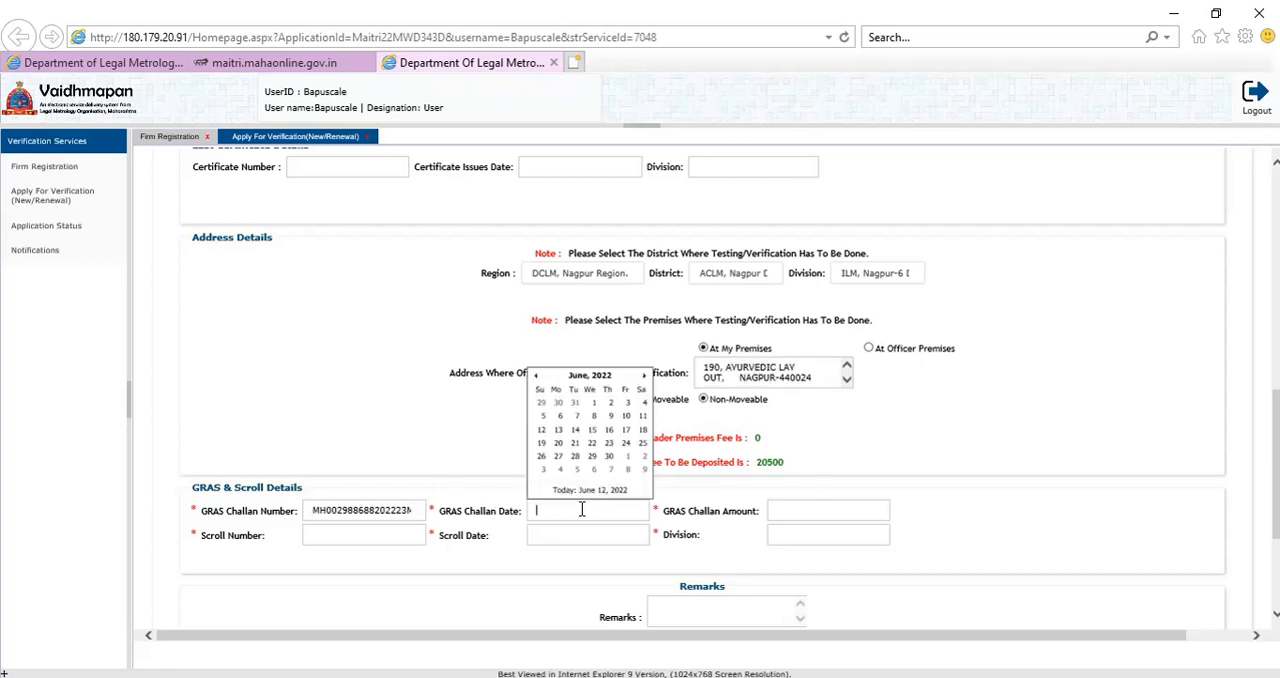
click(576, 417)
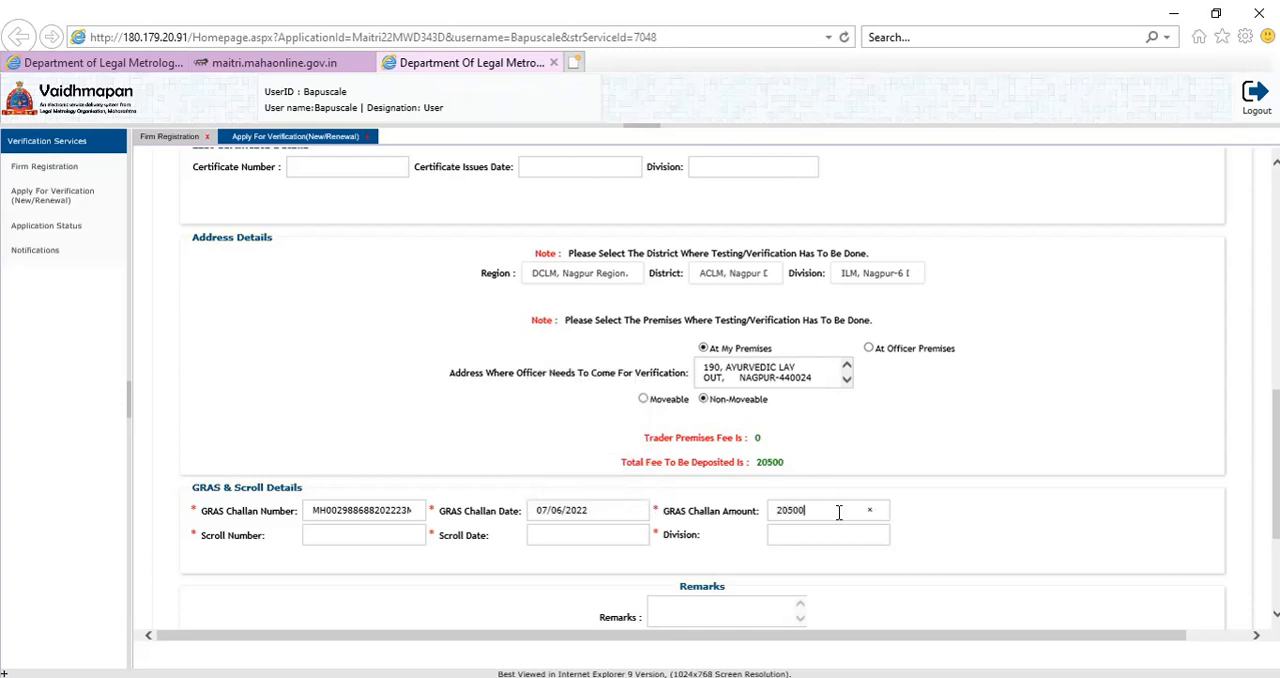
Enter scroll number 158 and try 15/06/2022 as the scroll date.
click(330, 540)
click(573, 538)
click(574, 540)
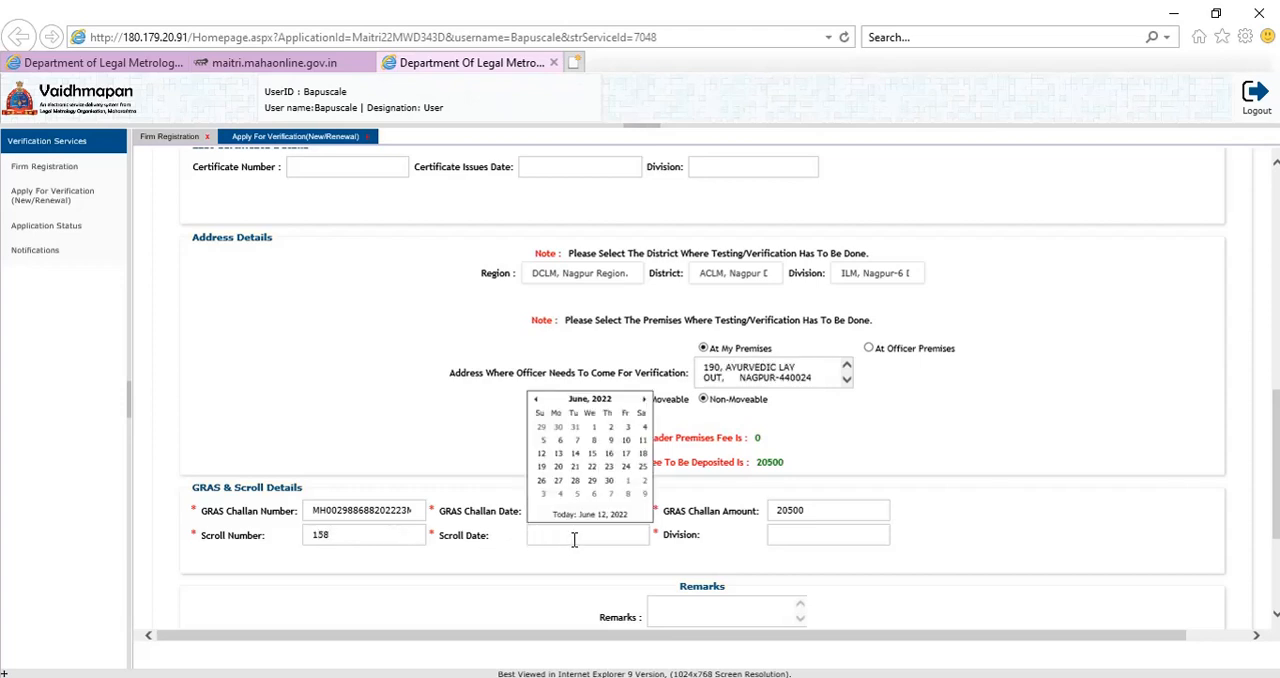
click(595, 453)
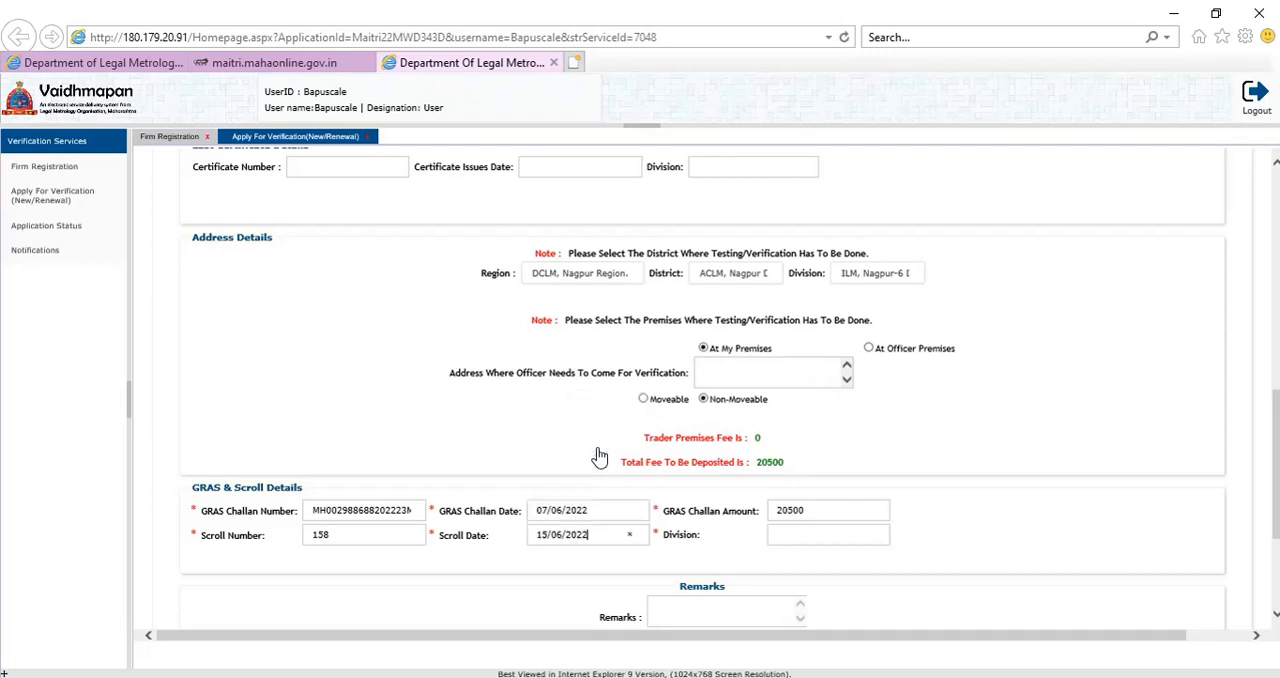
click(744, 418)
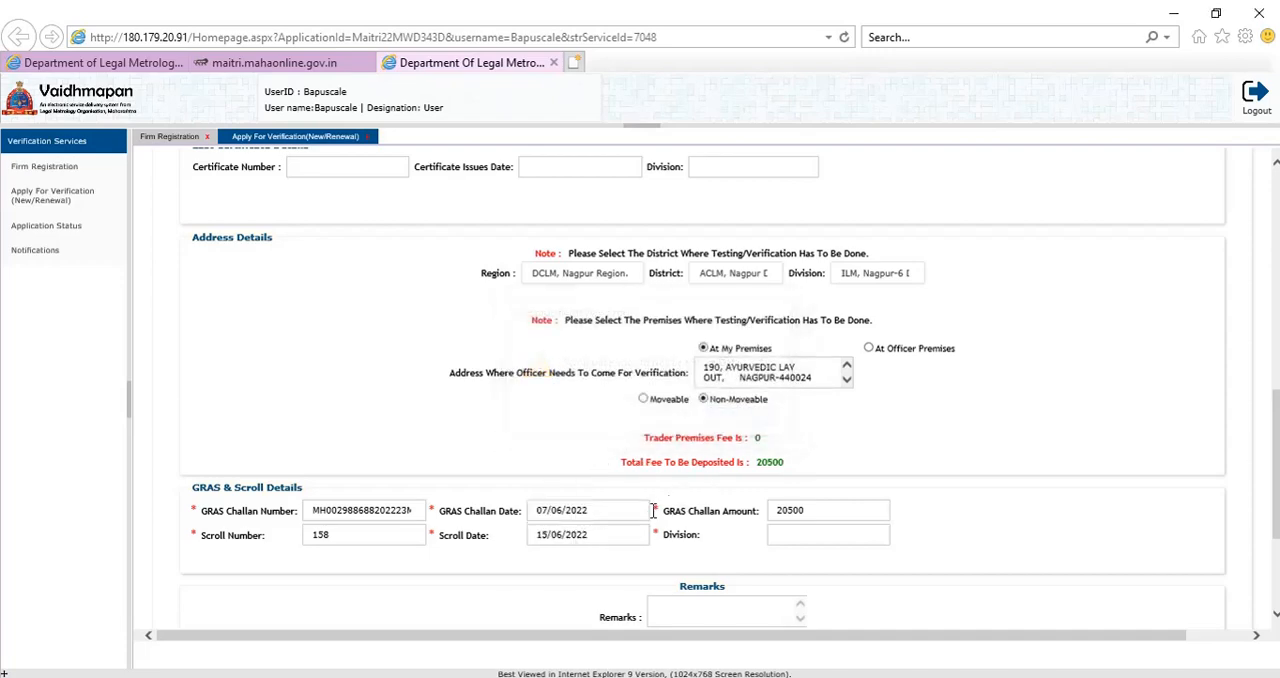
Change the scroll date to 08/06/2022 and enter ILM NAGPUR 6 as the division in the GRAS and scroll details.
click(620, 533)
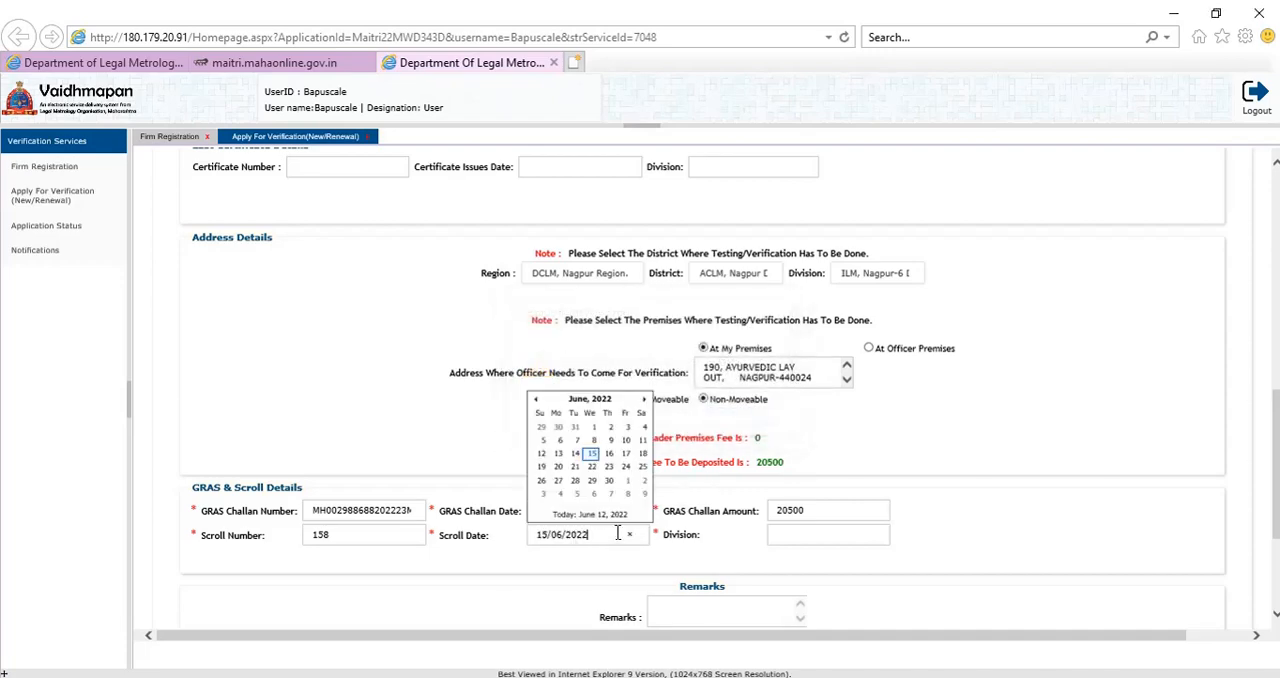
click(605, 442)
click(606, 532)
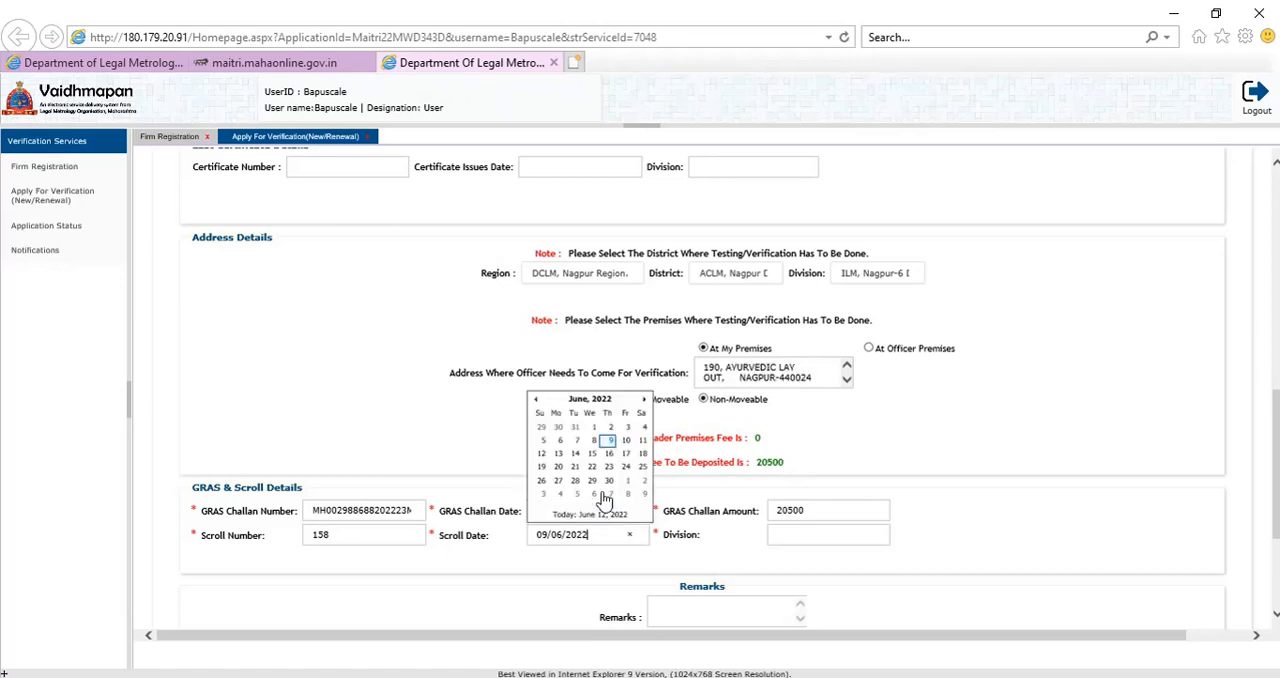
click(595, 442)
click(797, 540)
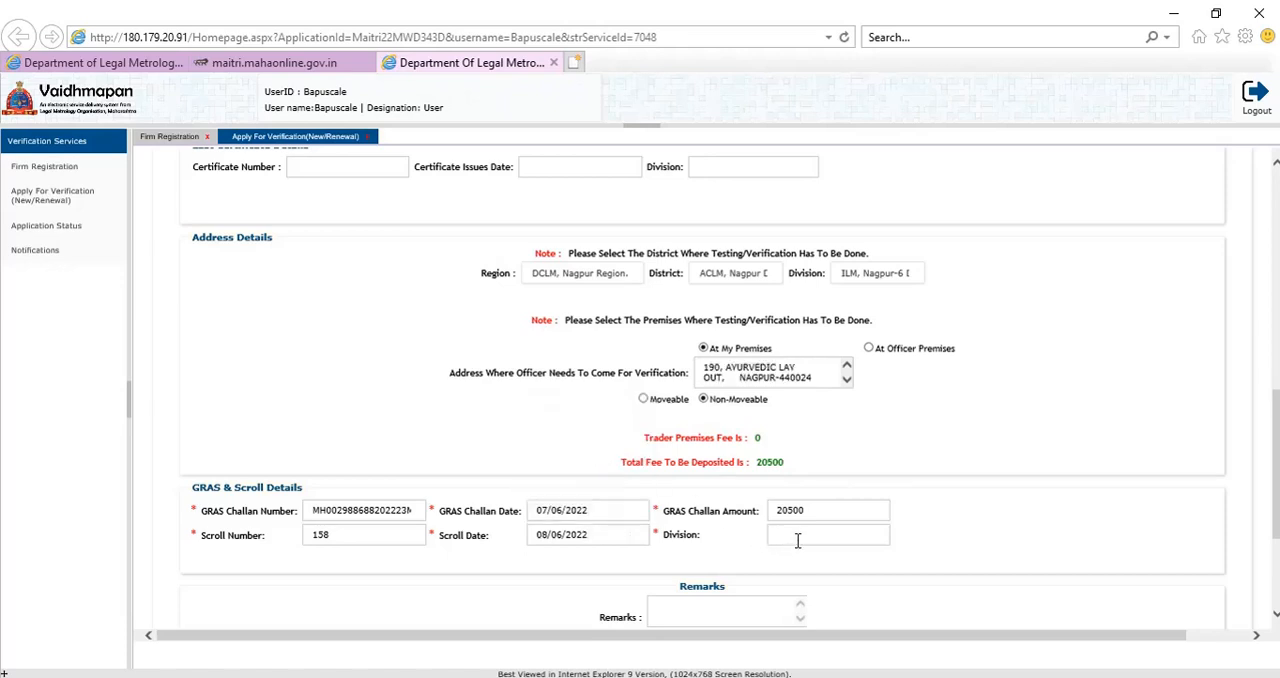
text(ILM NAGPUR 6)
Recheck the firm's LCR number in the completed form and save the renewal application to proceed to document upload.
drag(1276, 457, 1276, 487)
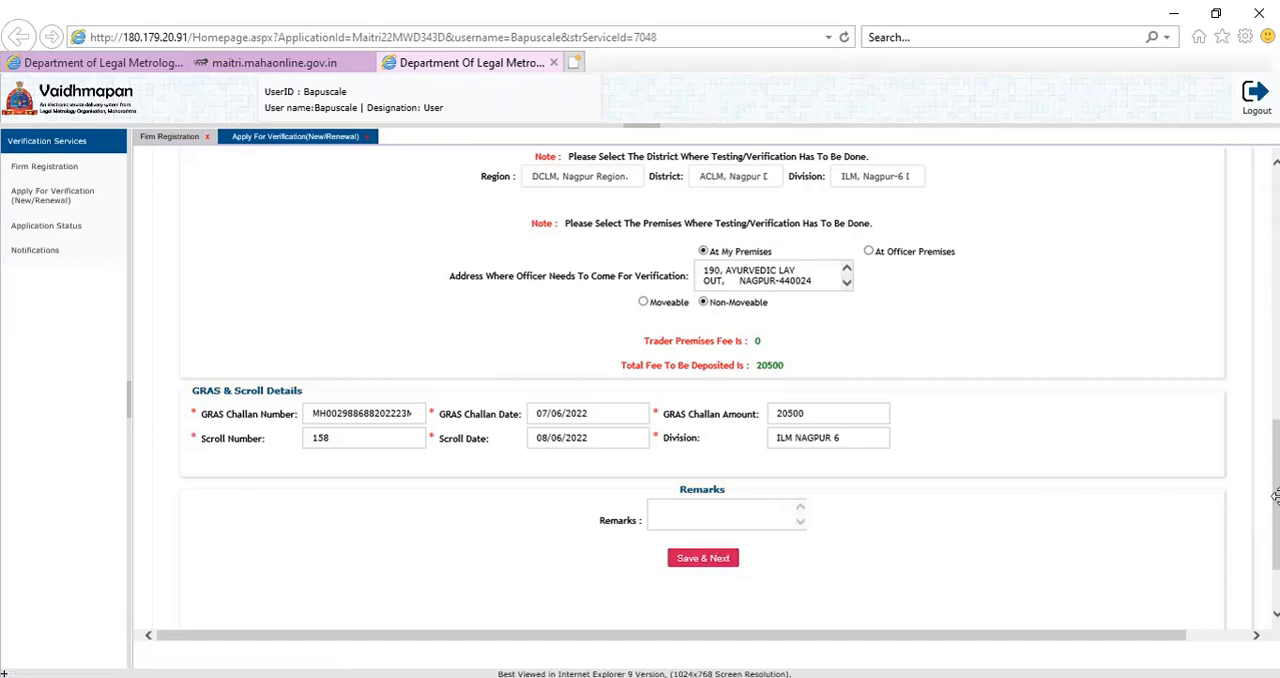
drag(1276, 505, 1274, 271)
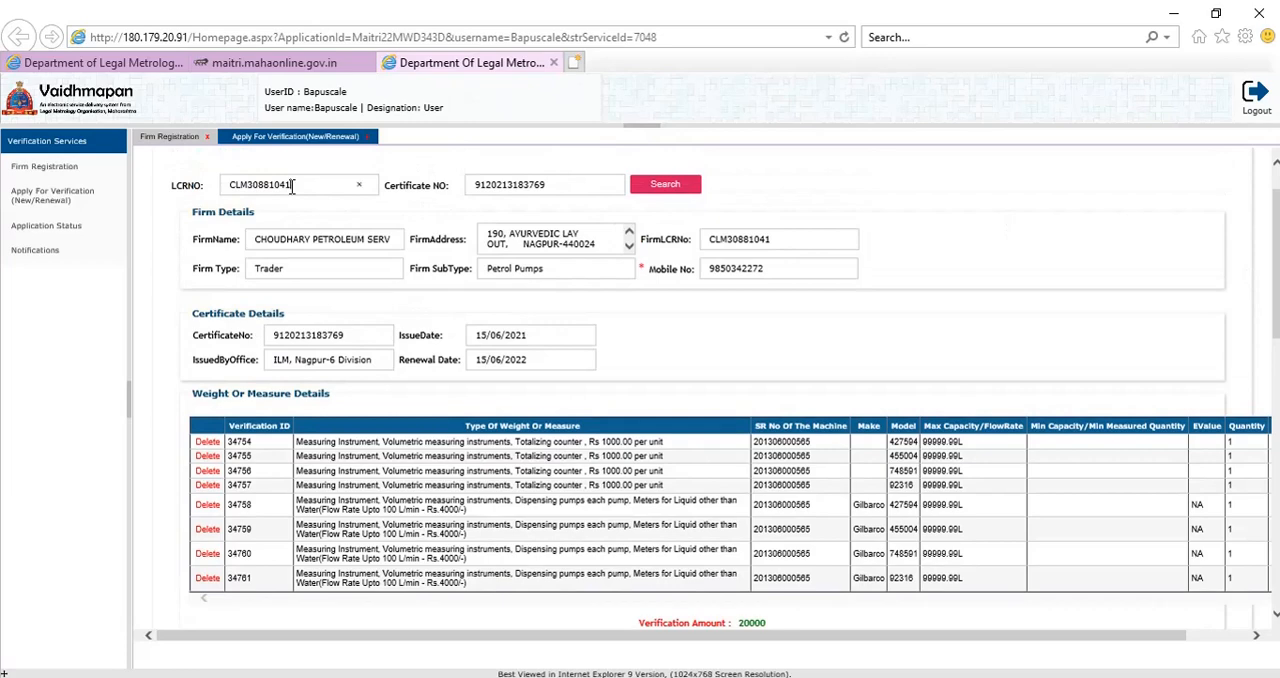
drag(291, 187, 225, 194)
click(1189, 256)
drag(1276, 275, 1276, 538)
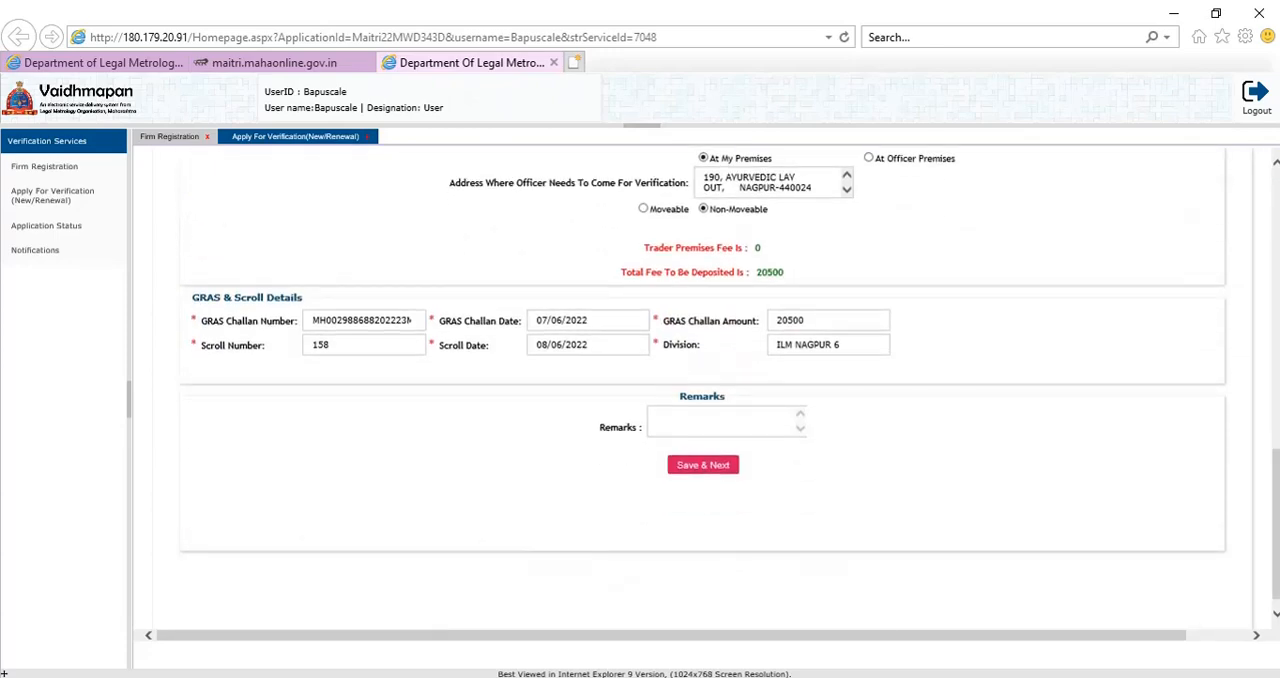
click(704, 468)
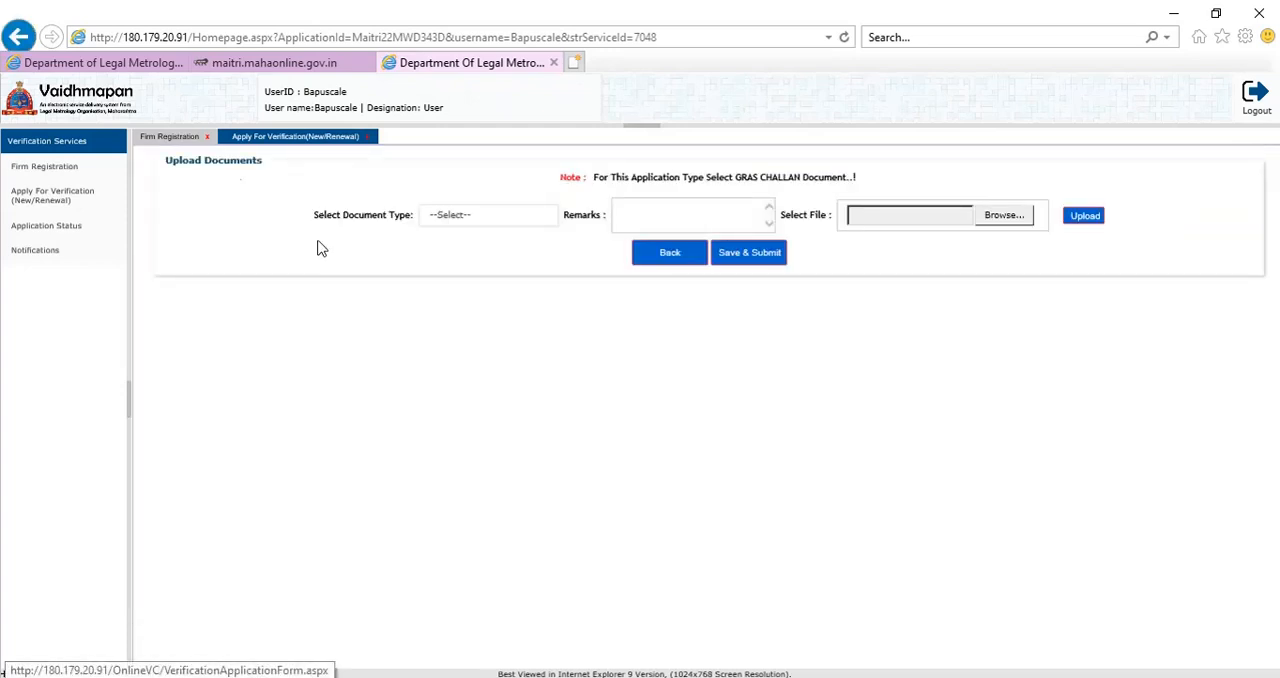
Upload the GRASS file from the VC TEST folder as the GRAS Challan document.
click(458, 222)
click(460, 222)
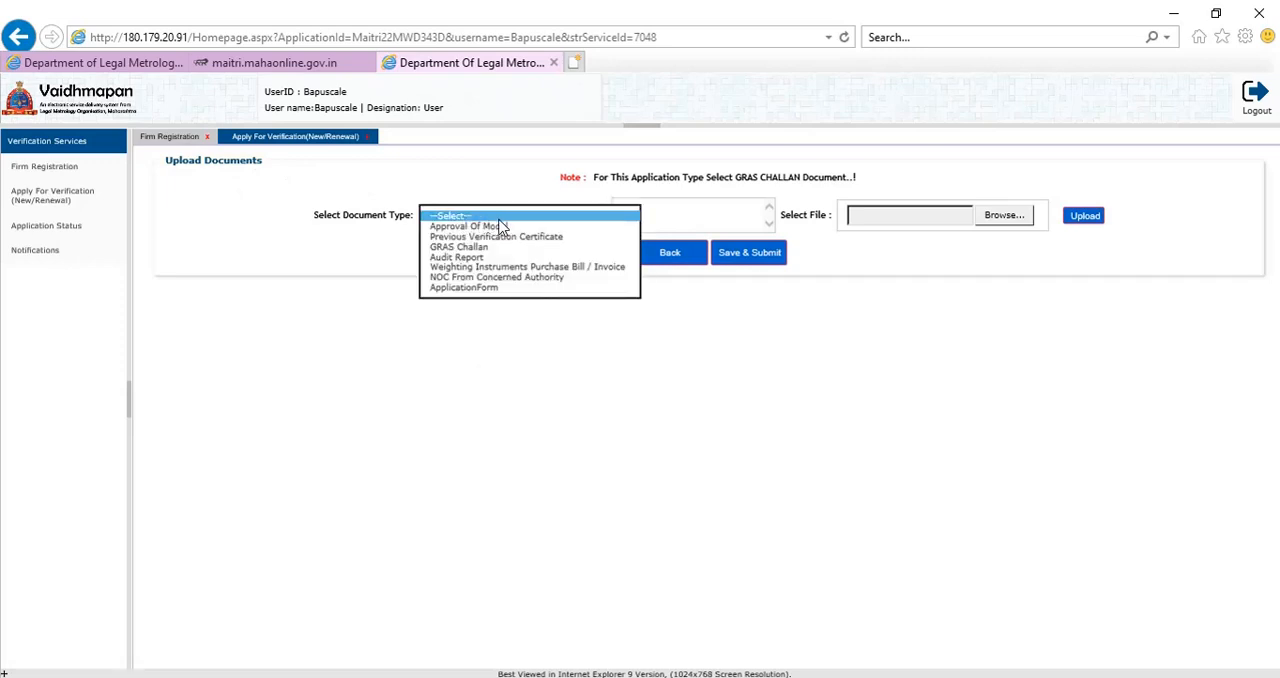
click(480, 247)
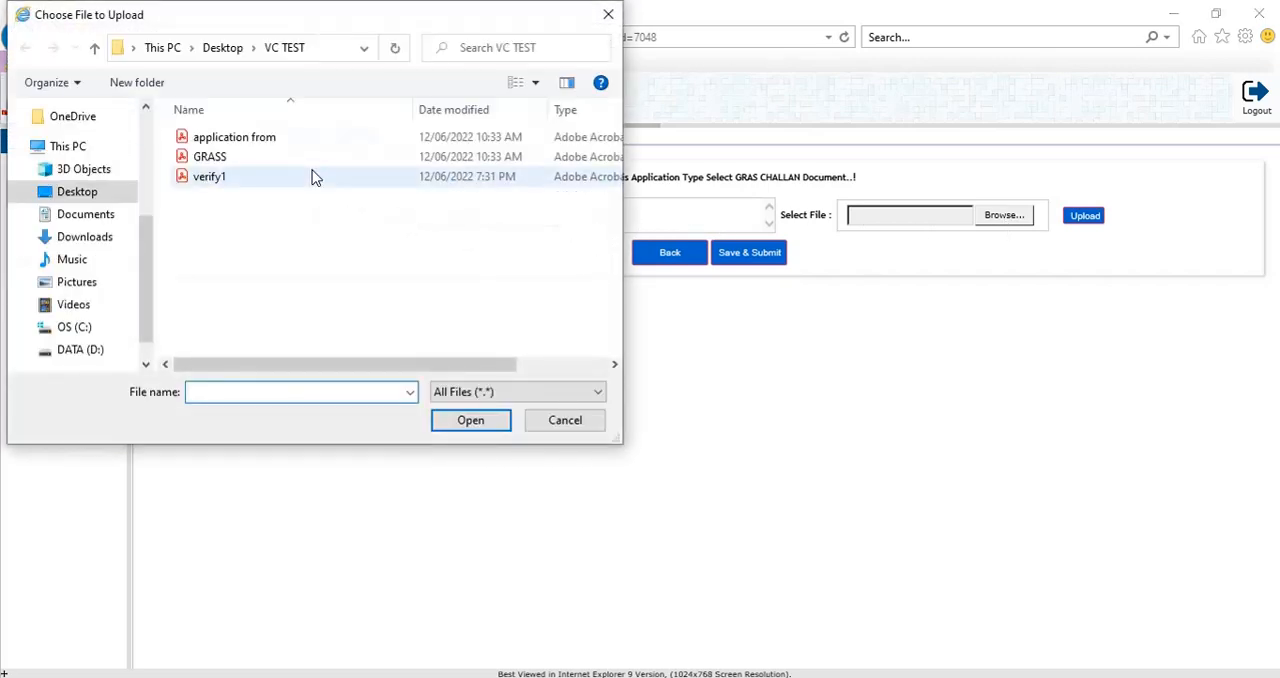
click(210, 158)
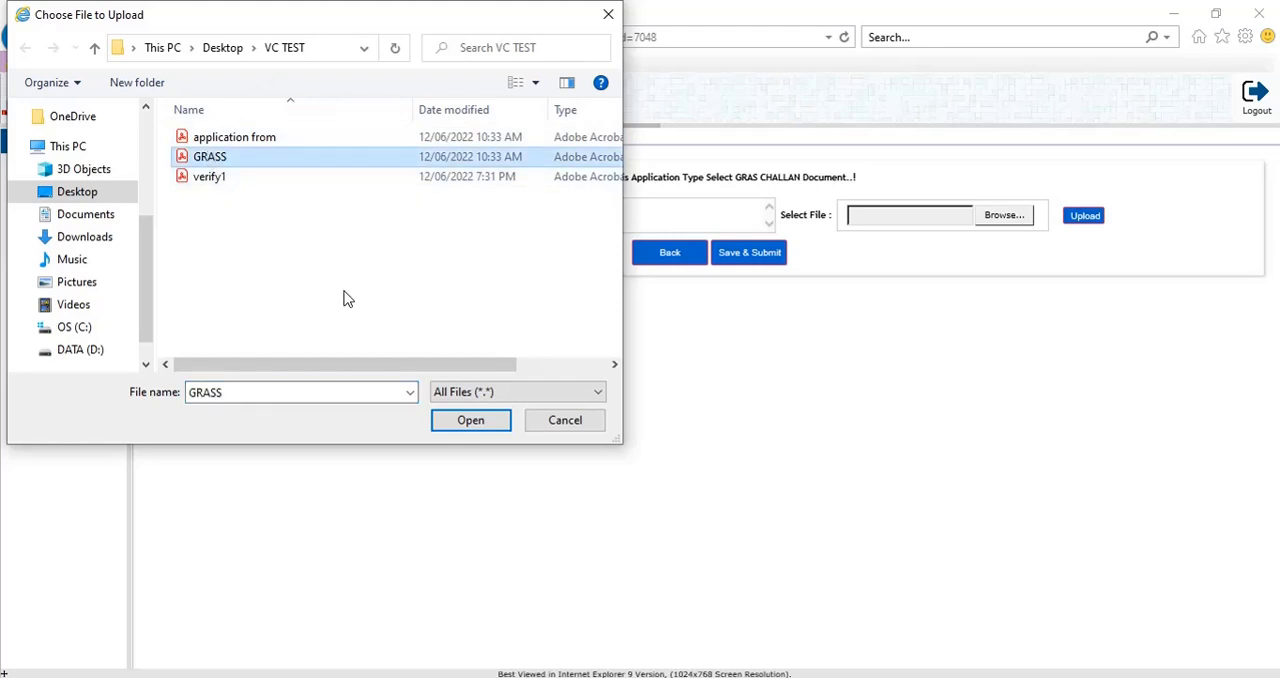
click(463, 422)
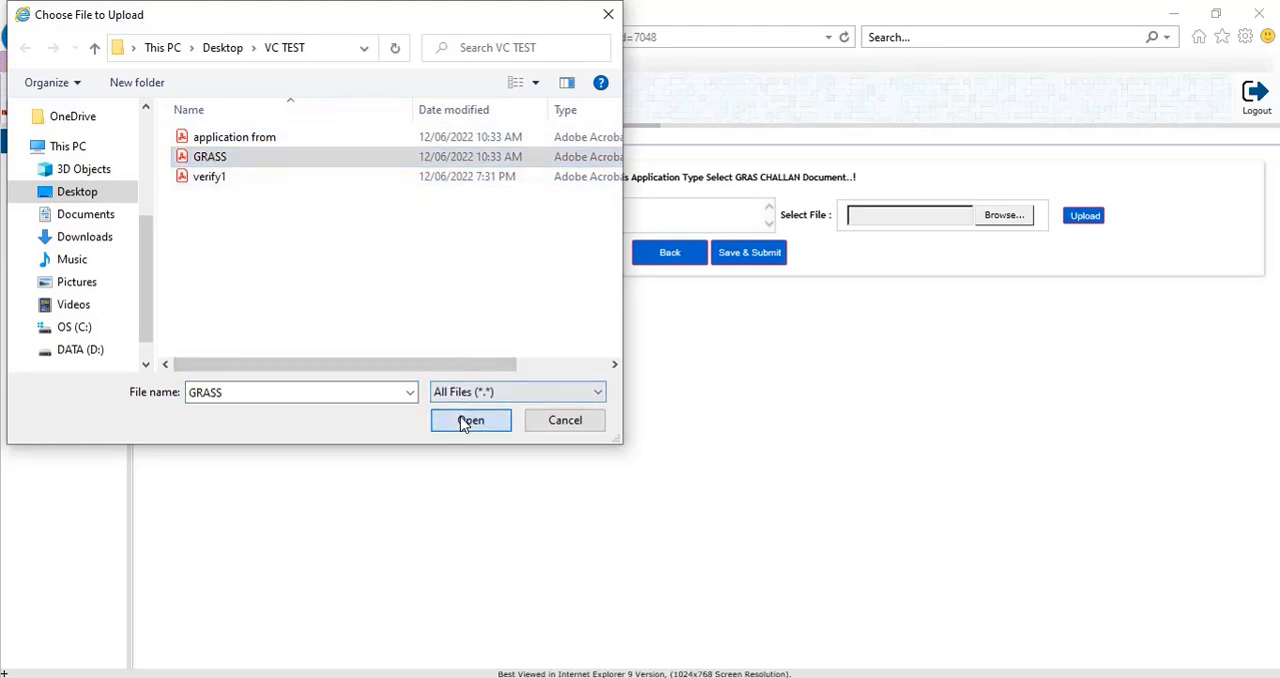
click(1087, 222)
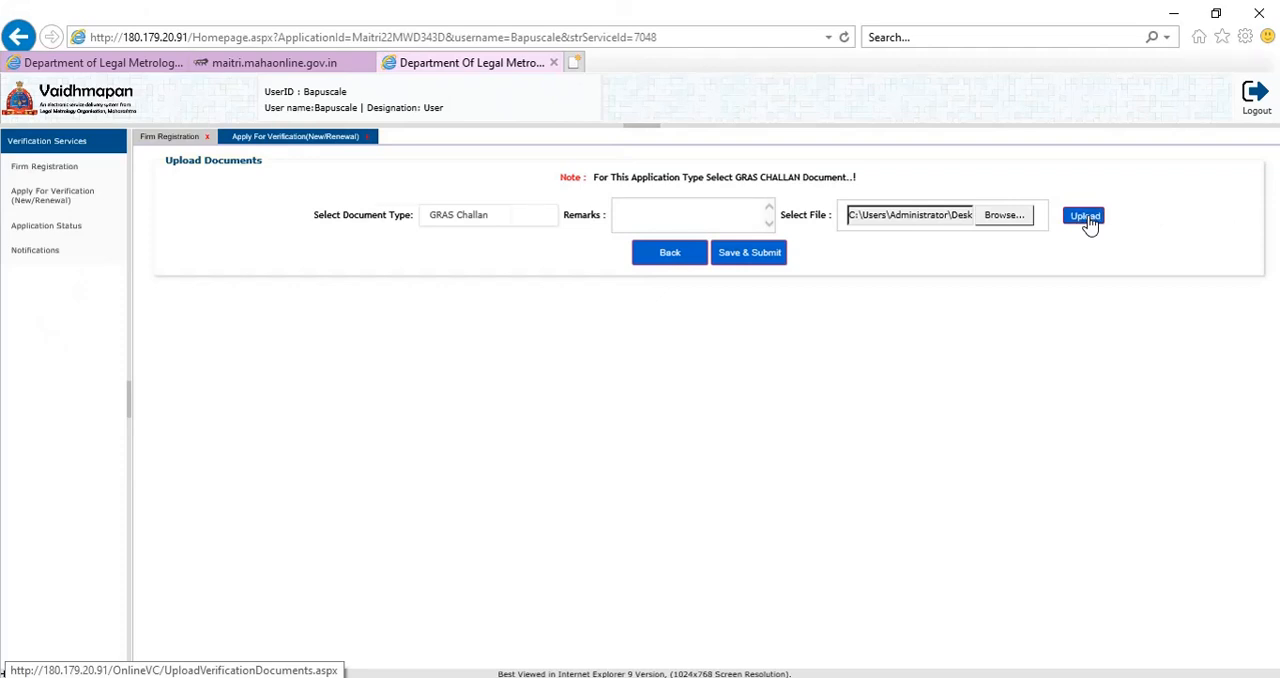
Upload the verify1 file from the VC TEST folder as the Previous Verification Certificate document.
click(447, 219)
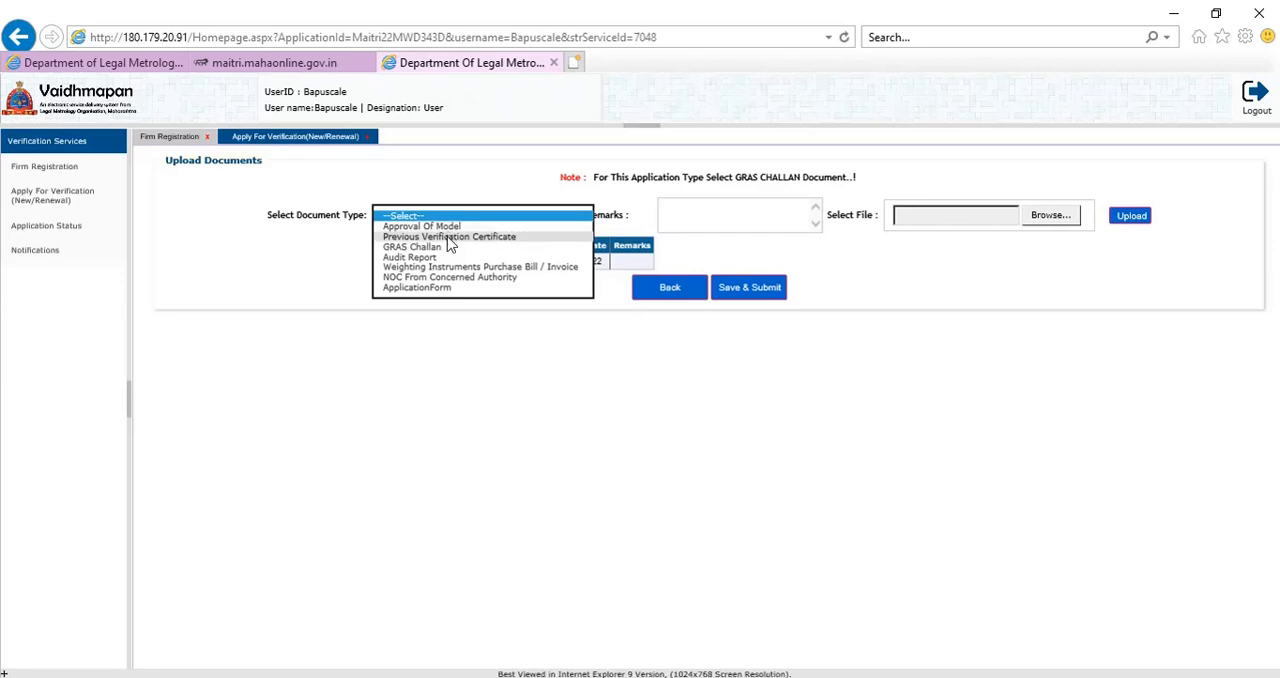
click(448, 237)
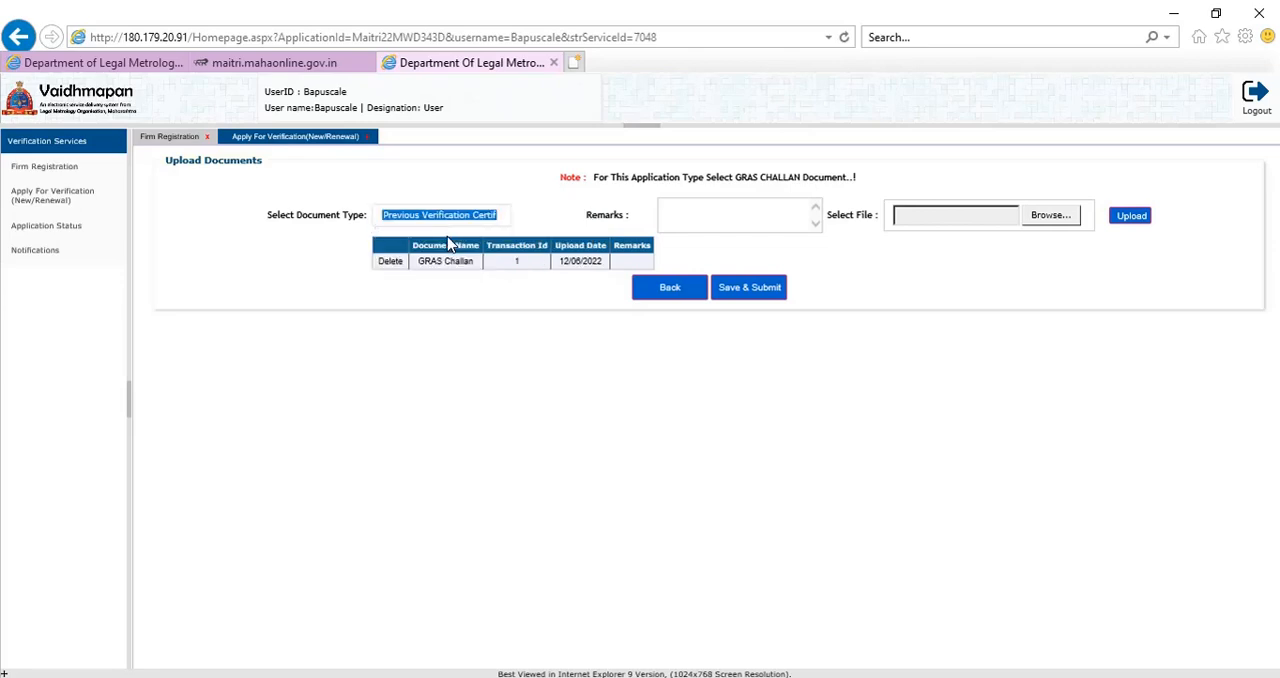
click(1048, 216)
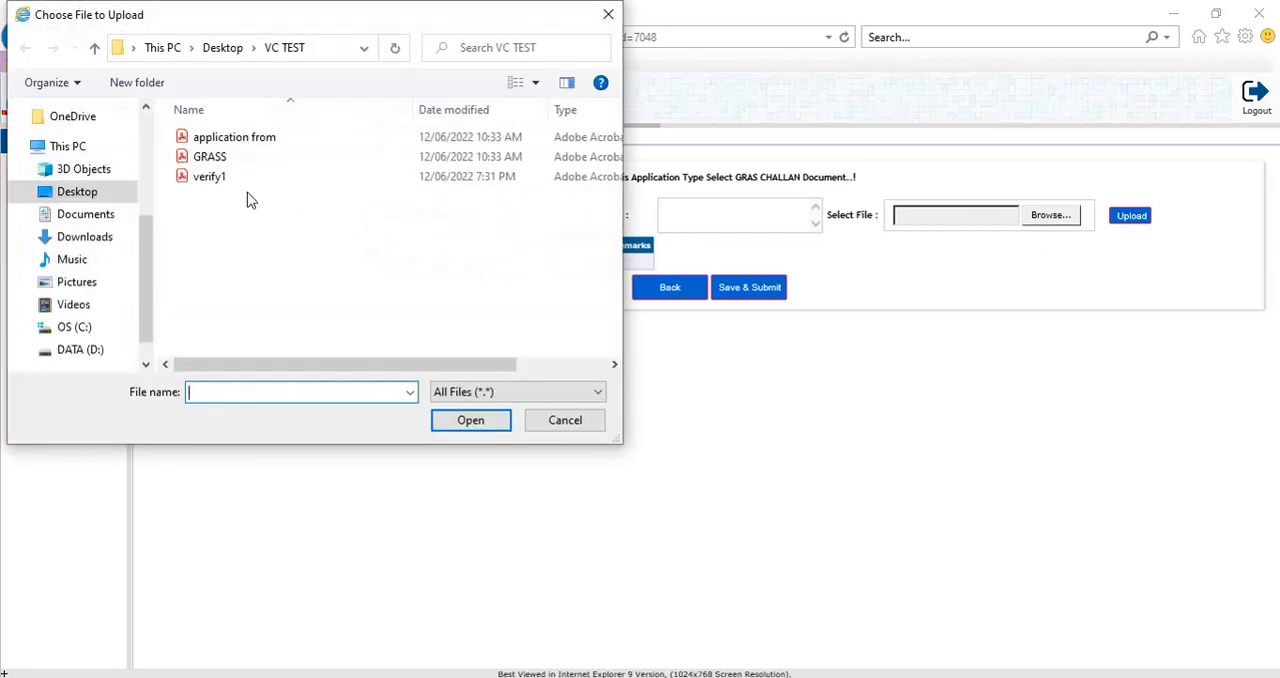
click(228, 180)
click(471, 421)
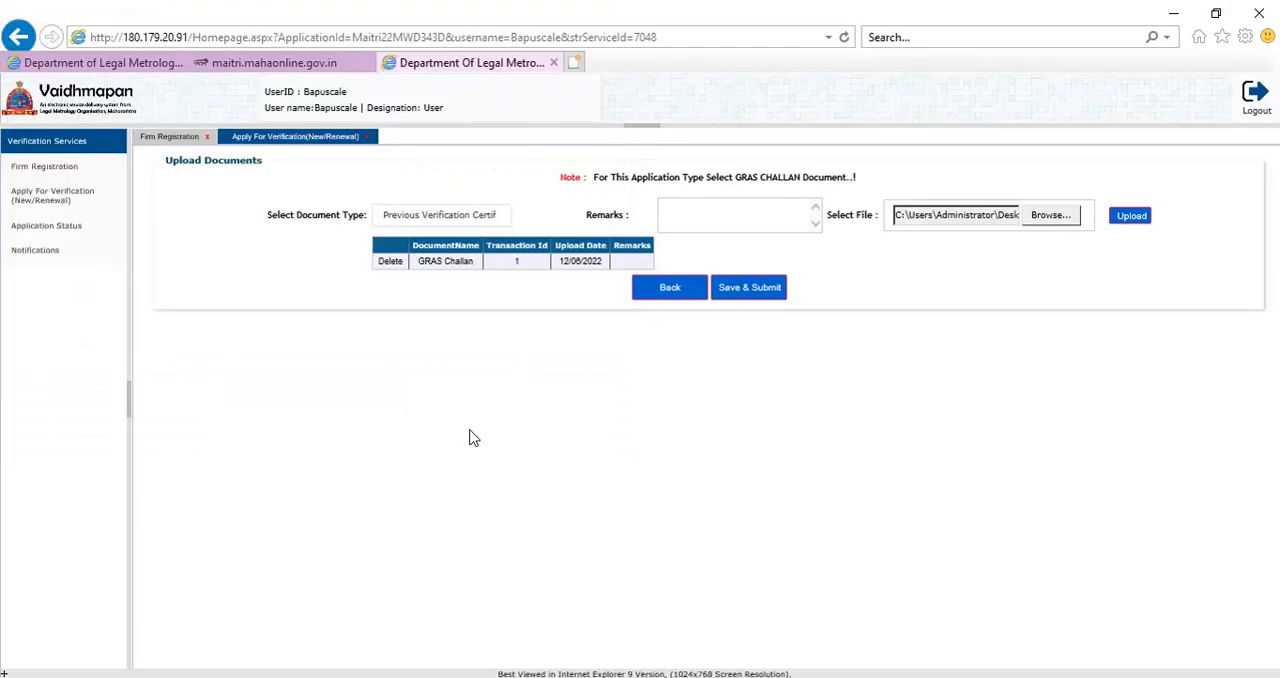
click(1125, 225)
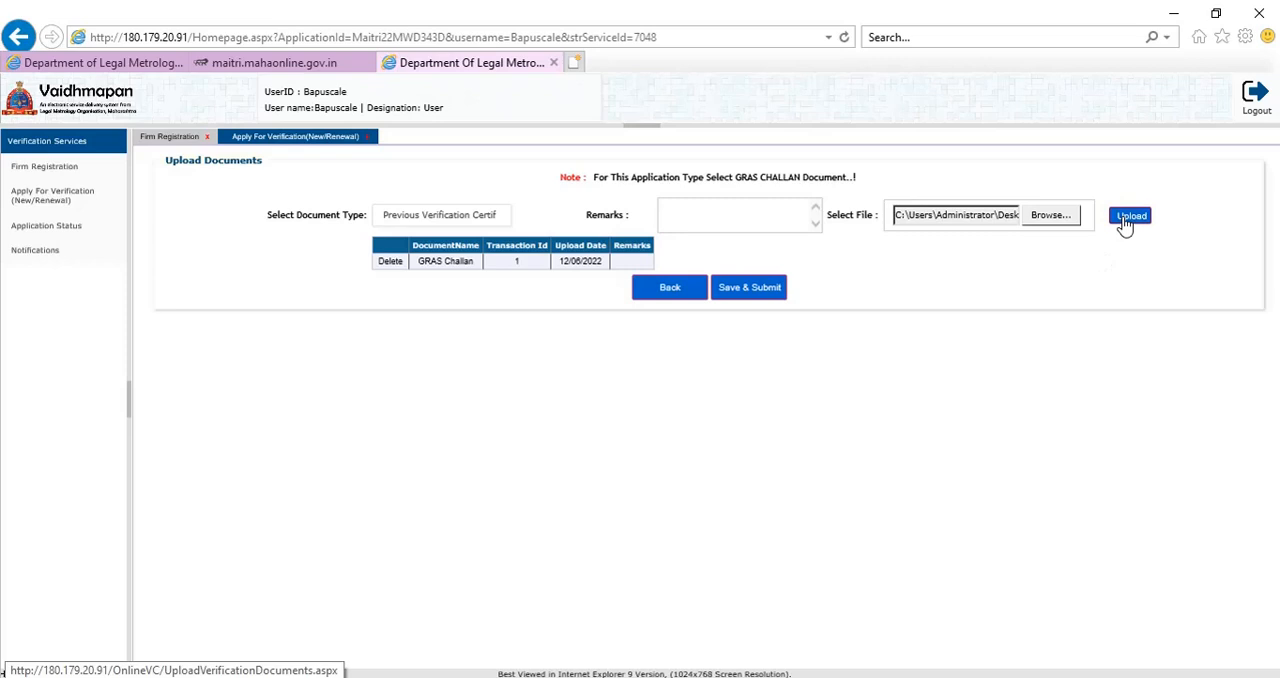
Upload the "application from" file from the VC TEST folder as the ApplicationForm document.
click(417, 215)
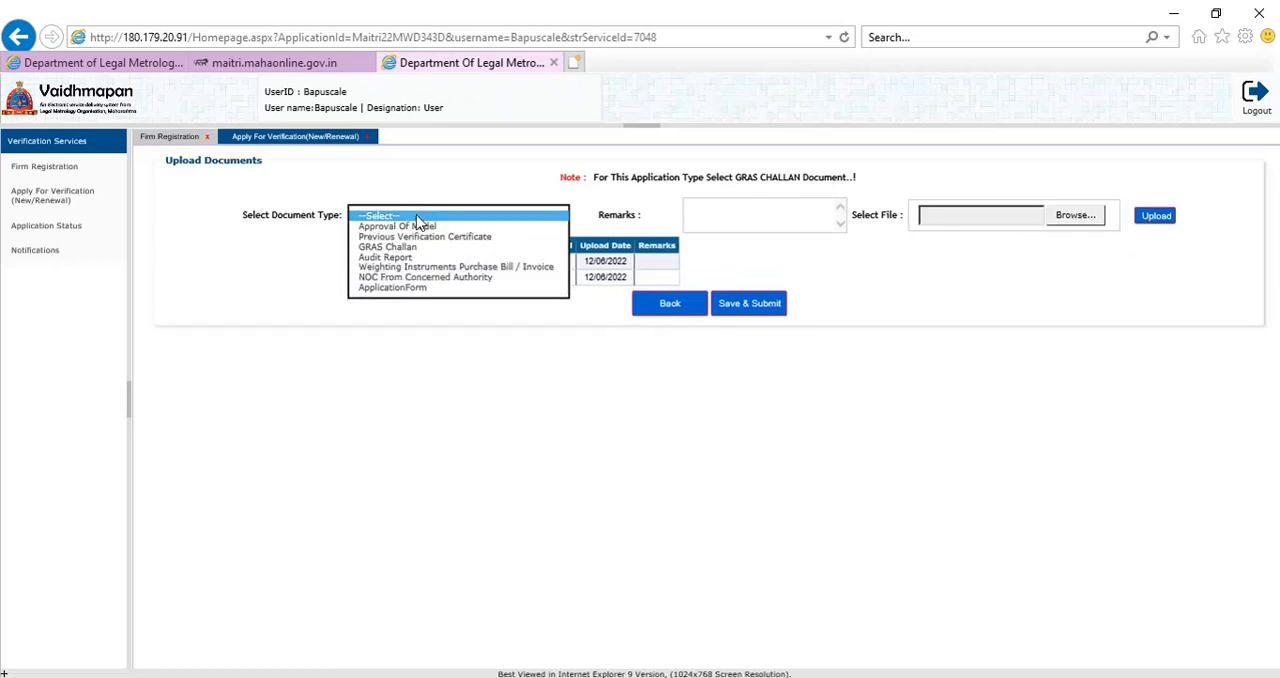
click(414, 287)
click(904, 320)
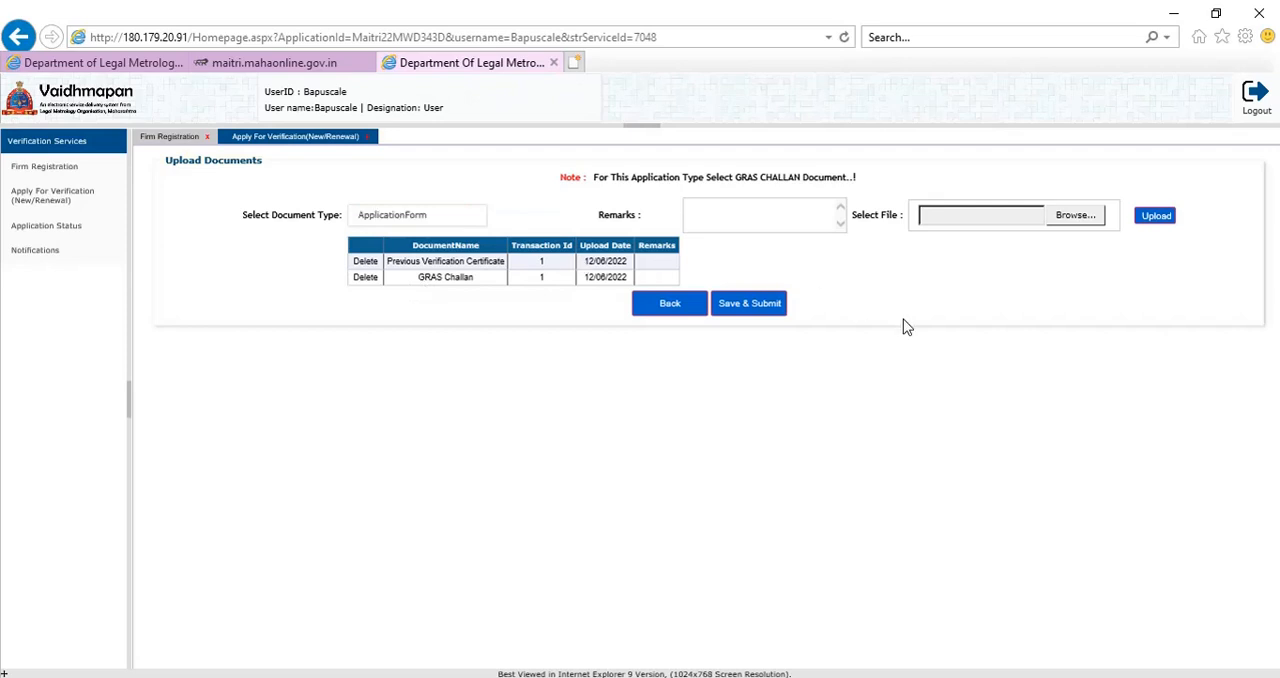
click(1076, 217)
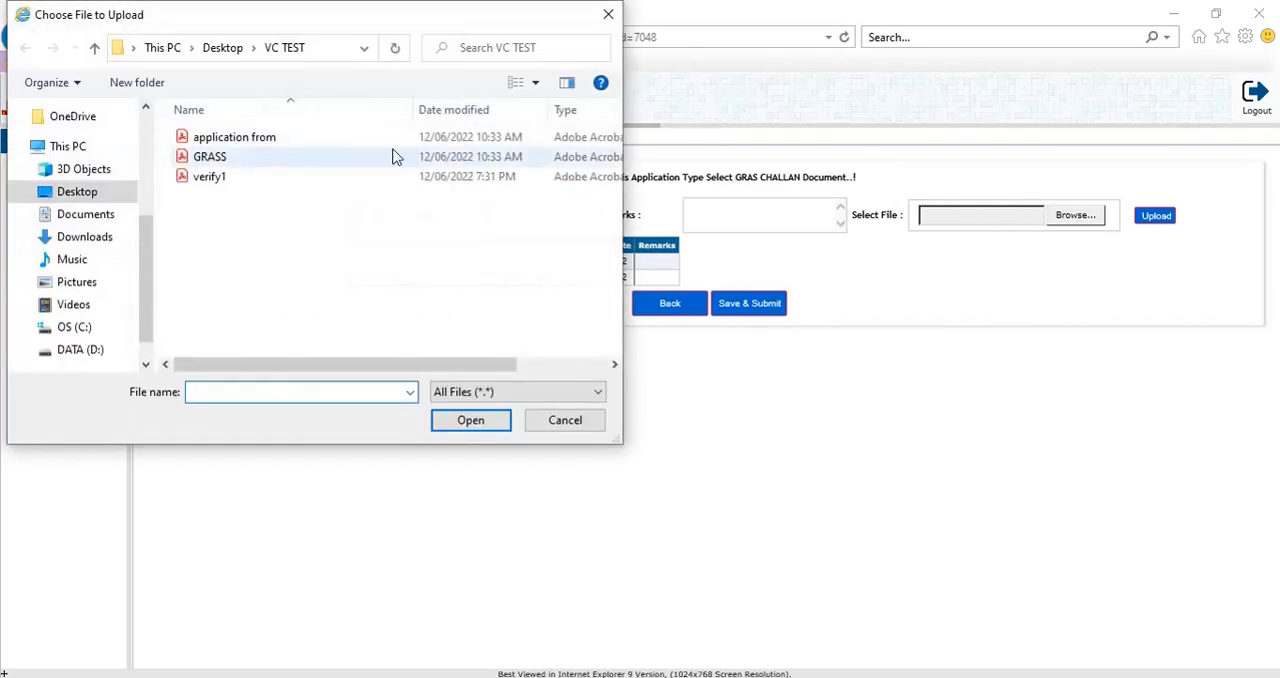
click(296, 137)
click(469, 421)
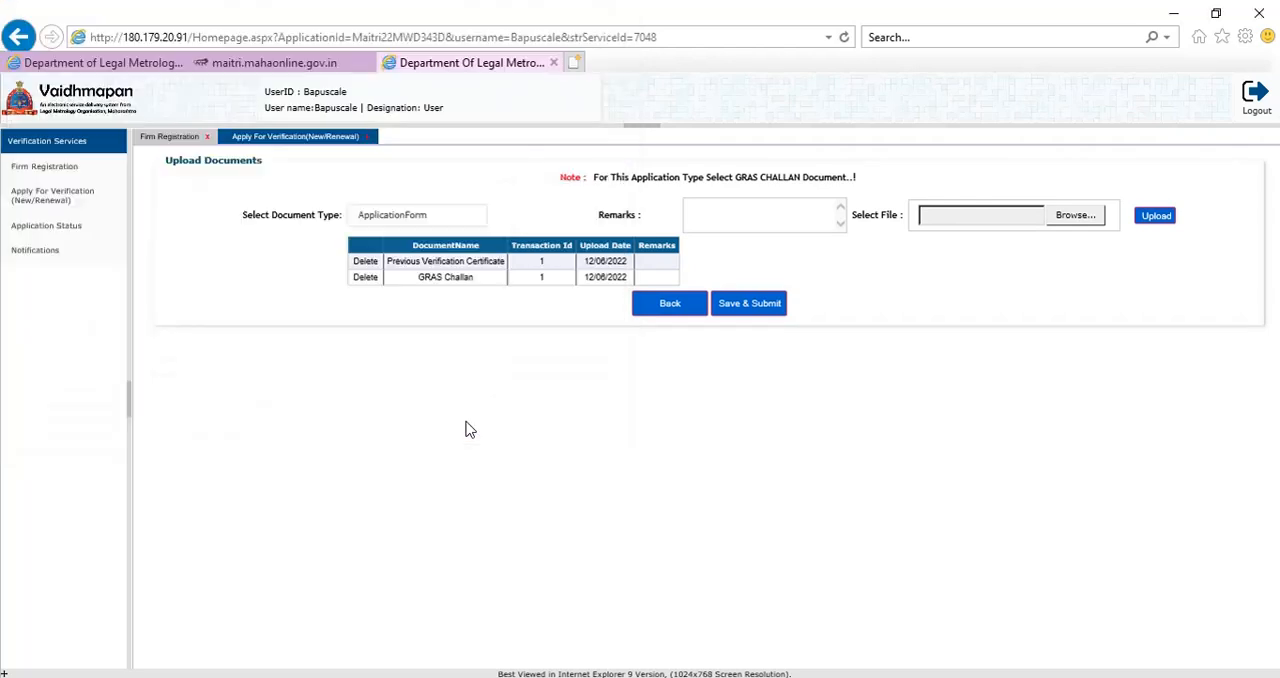
click(1157, 219)
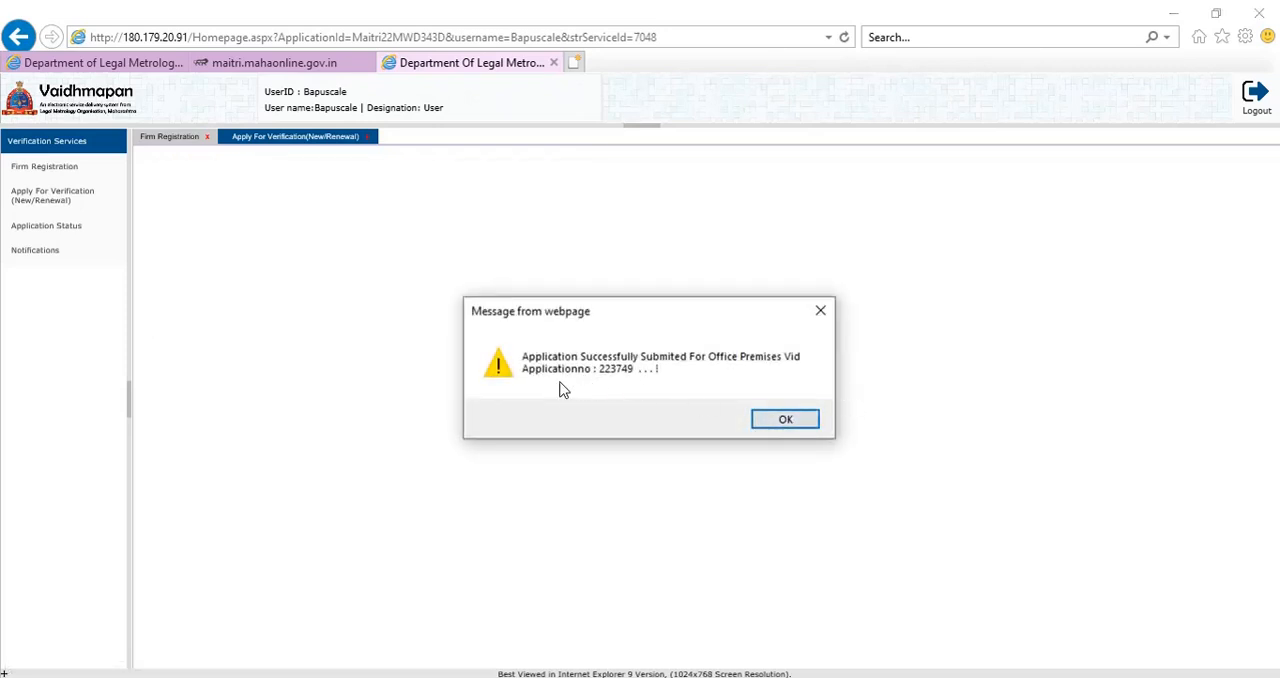
Acknowledge the application submission message and close the Apply For Verification and Firm Registration pages.
click(786, 420)
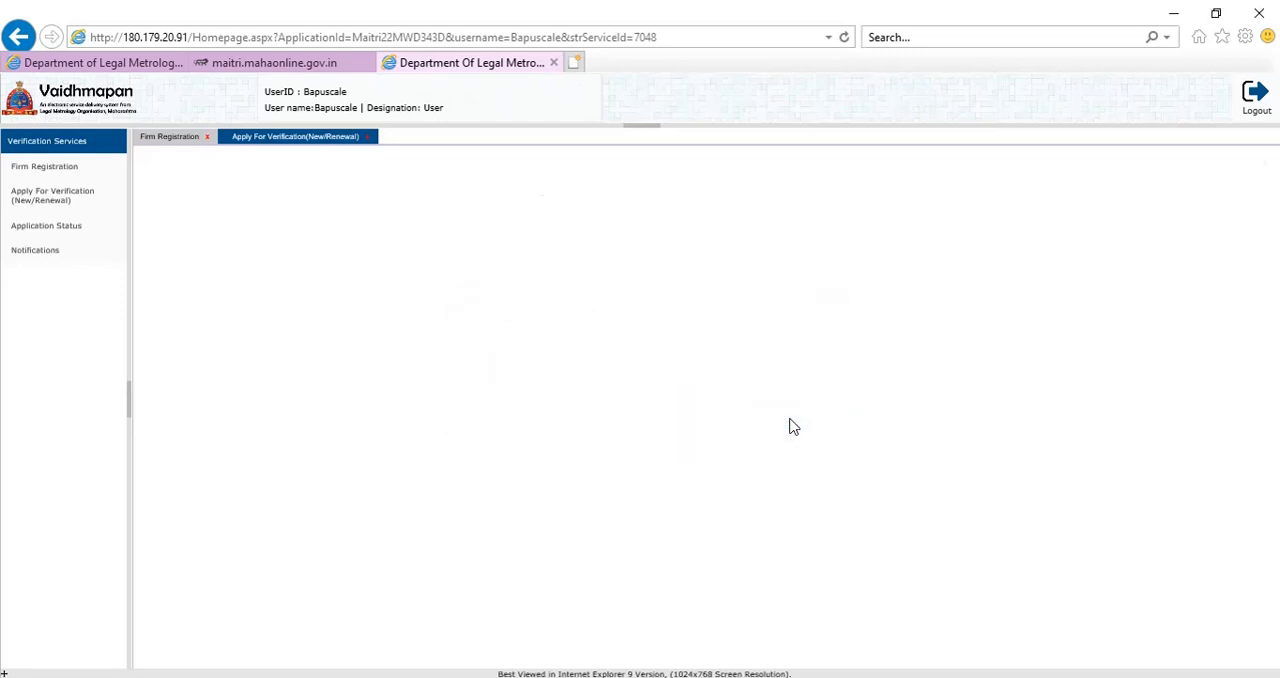
click(369, 138)
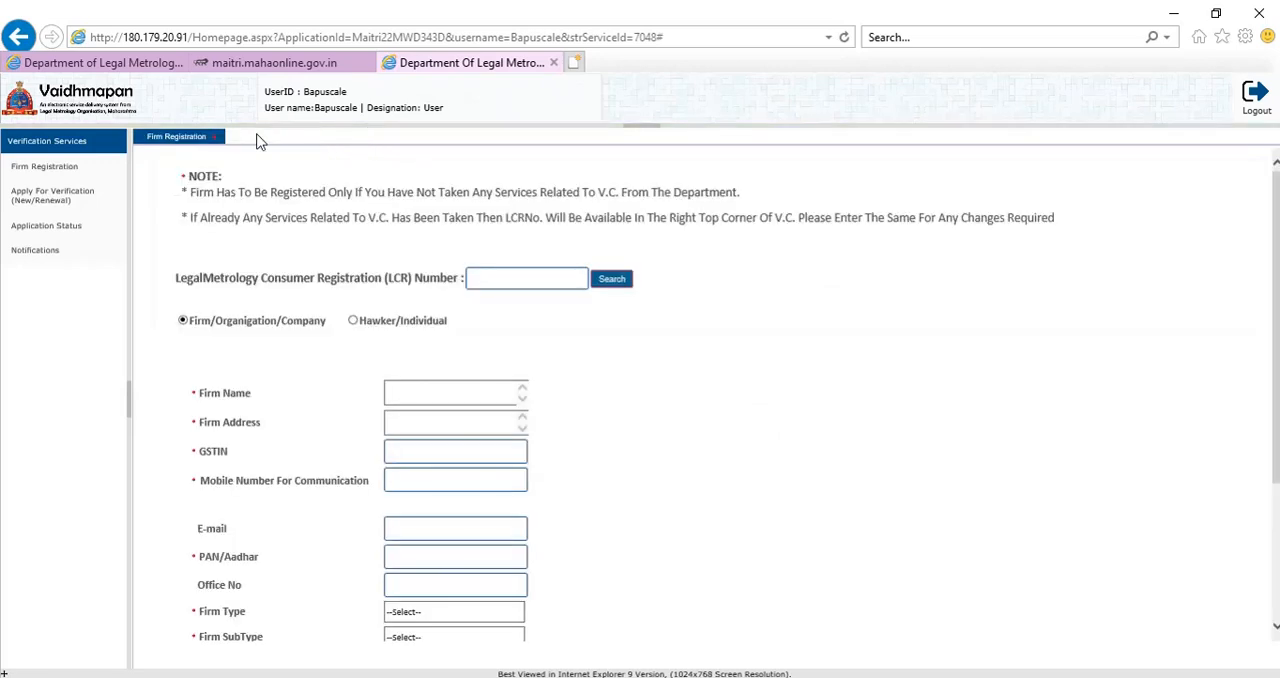
click(215, 138)
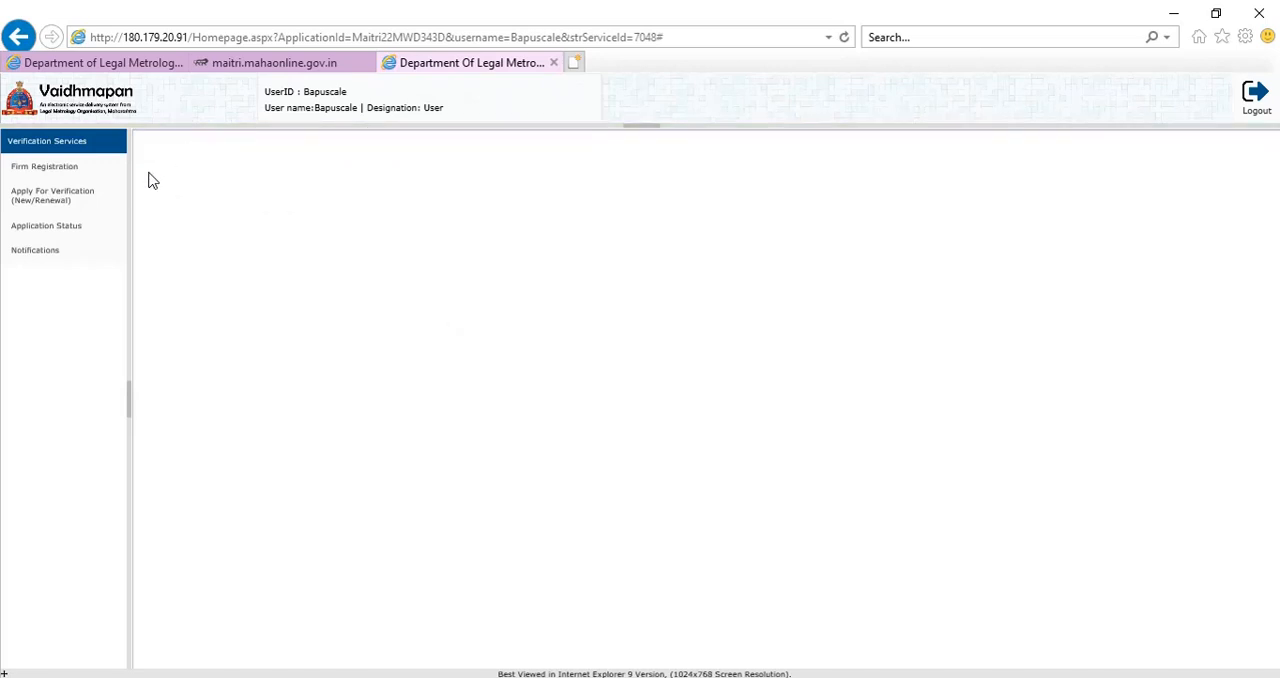
Search the application status using the firm's LCR number.
click(43, 229)
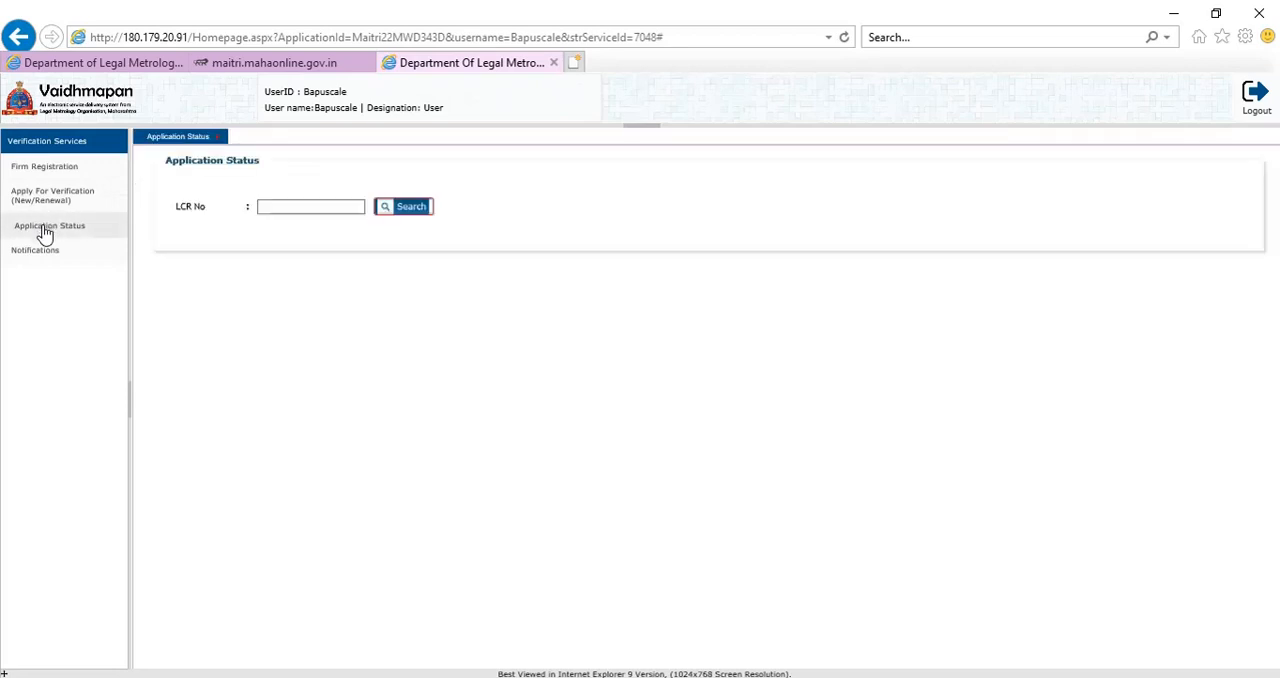
click(280, 206)
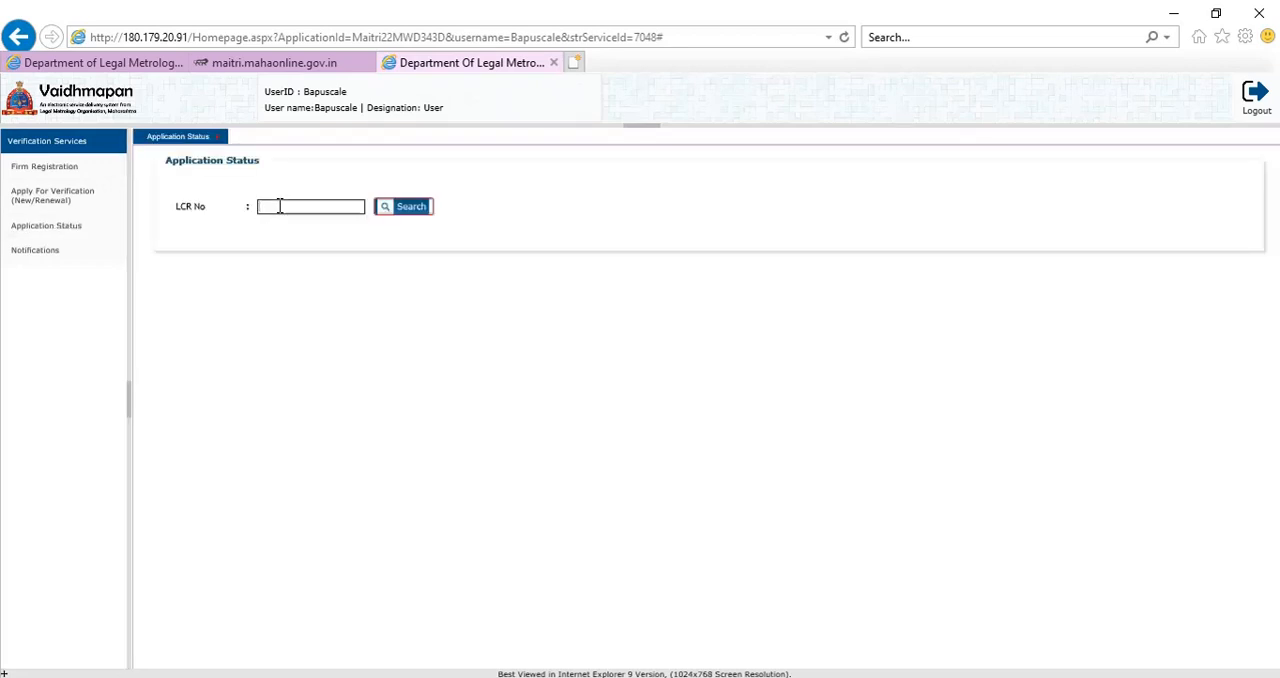
drag(322, 206, 244, 207)
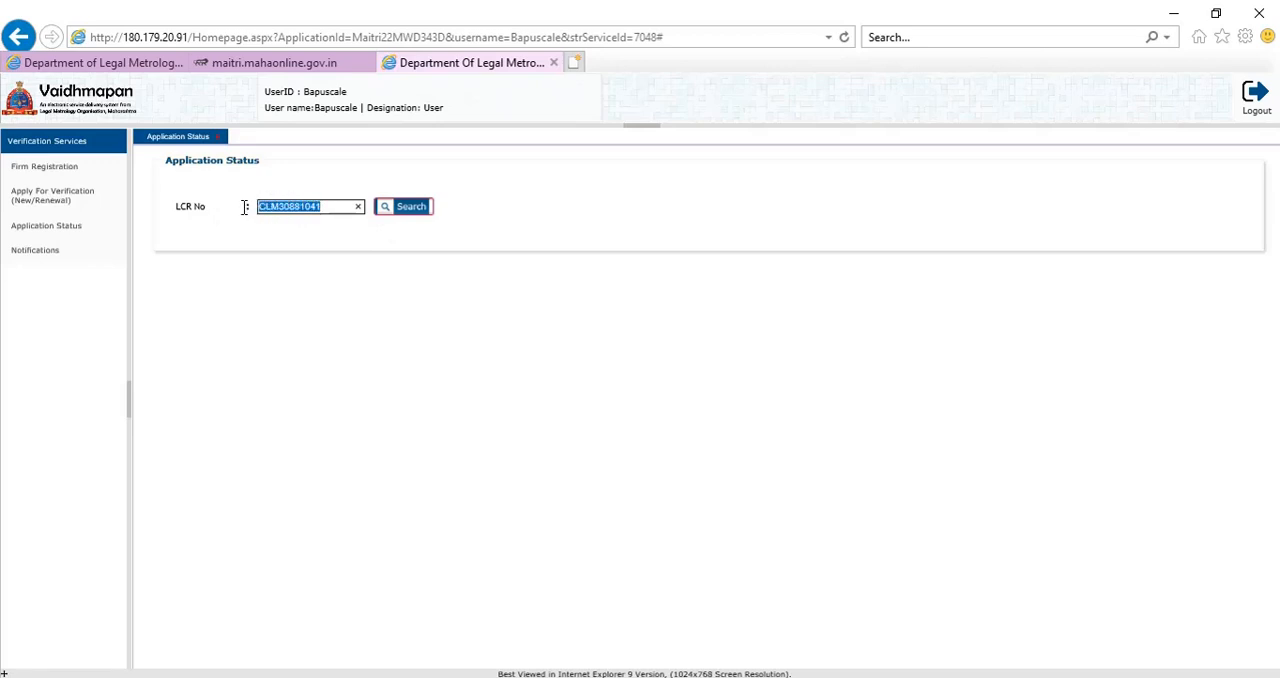
click(318, 244)
click(393, 216)
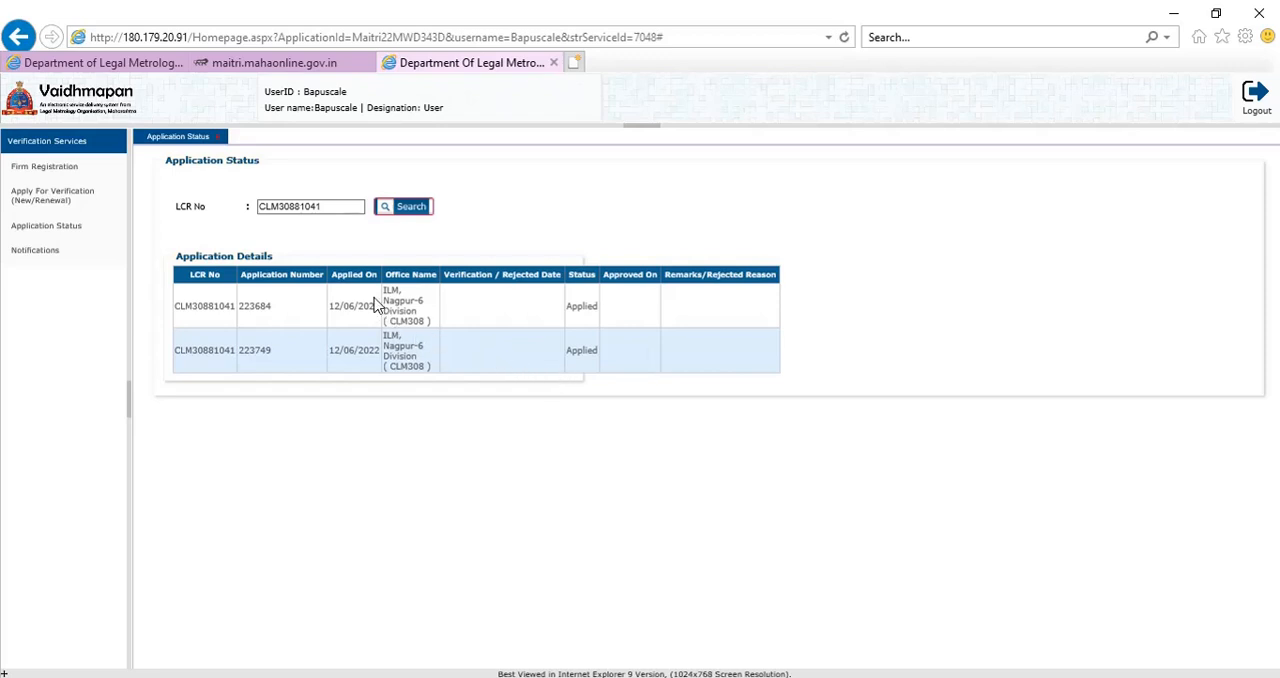
Review the office name, verification date, status and remarks of the listed applications, and close the Application Status page.
drag(383, 291, 418, 328)
click(505, 358)
double_click(566, 306)
click(568, 356)
click(693, 306)
click(217, 138)
Check the Notifications page, close it and collapse the Verification Services list.
click(60, 254)
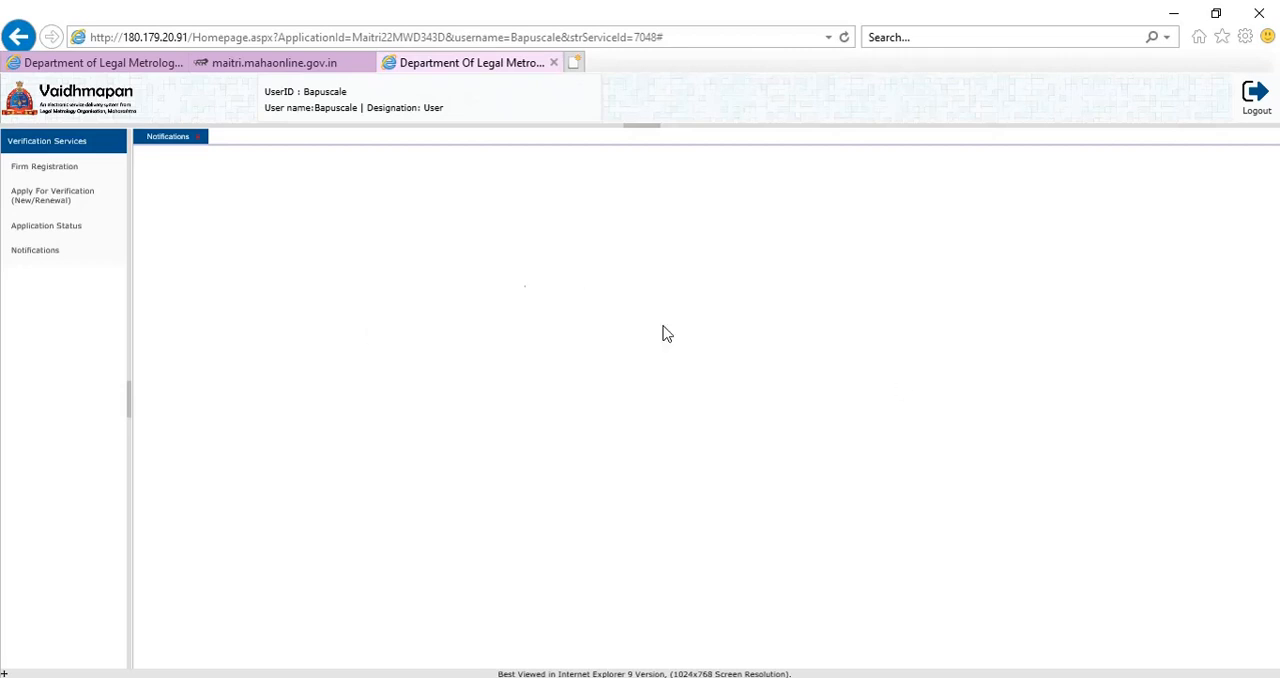
click(202, 141)
click(110, 148)
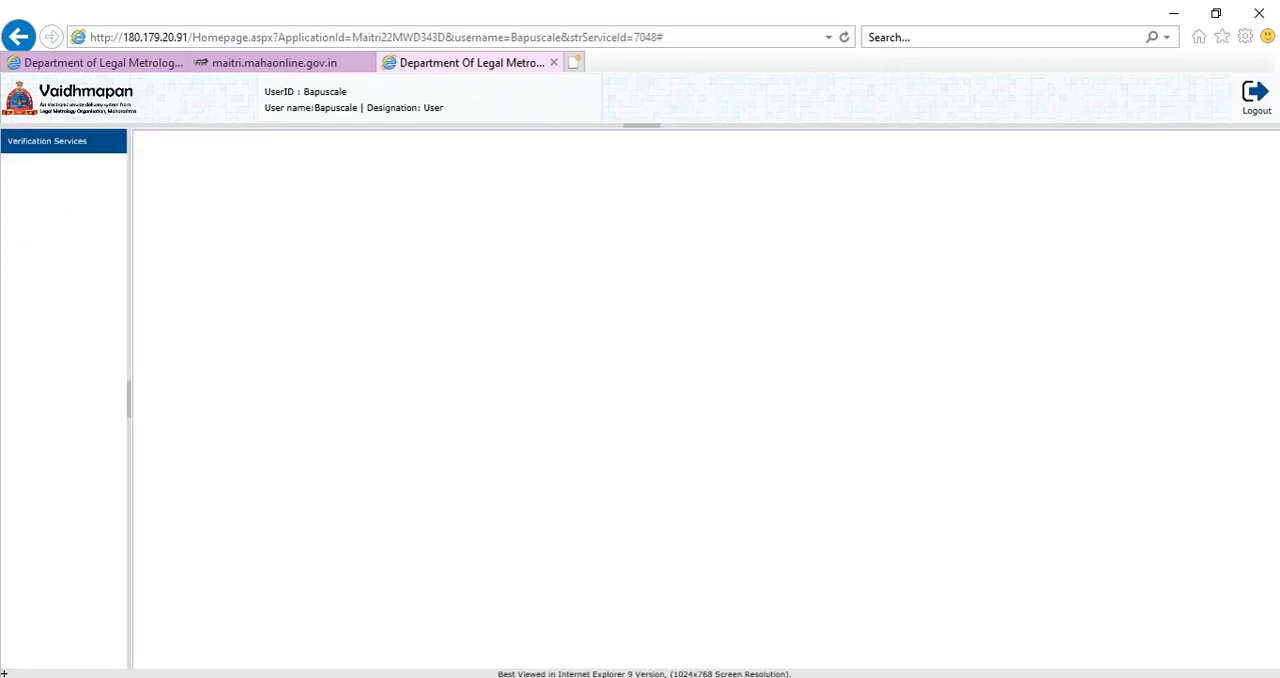
click(1077, 677)
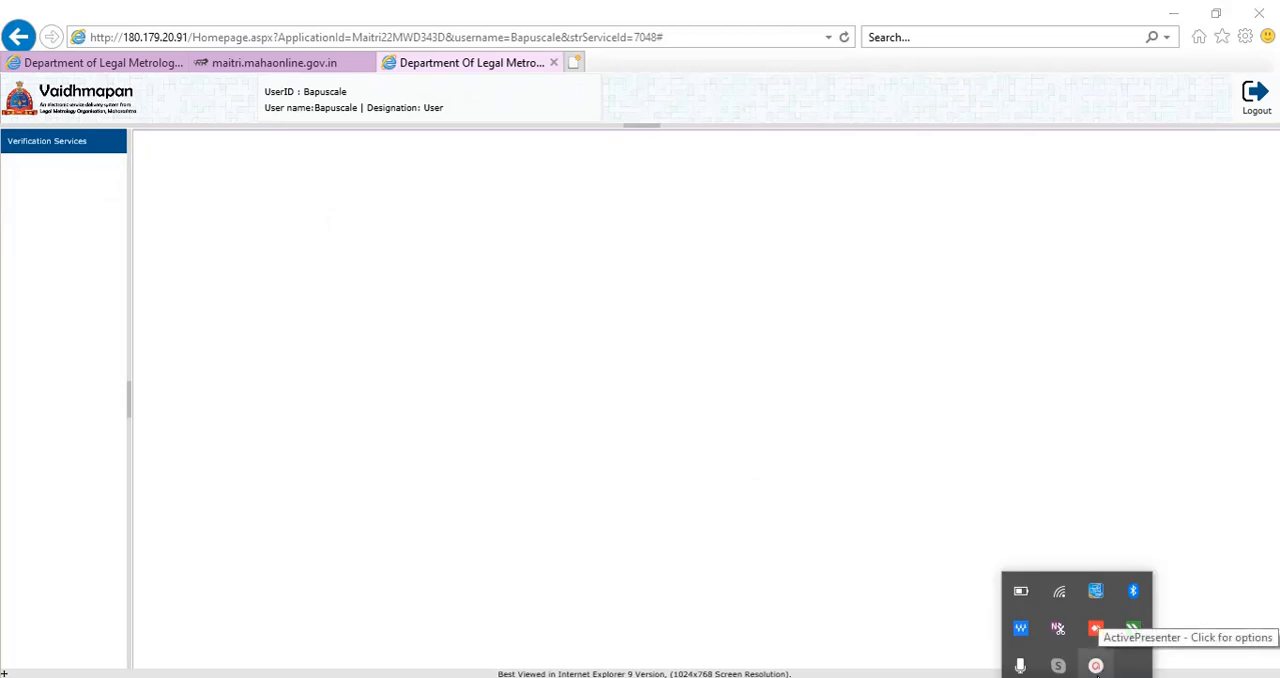
click(1096, 666)
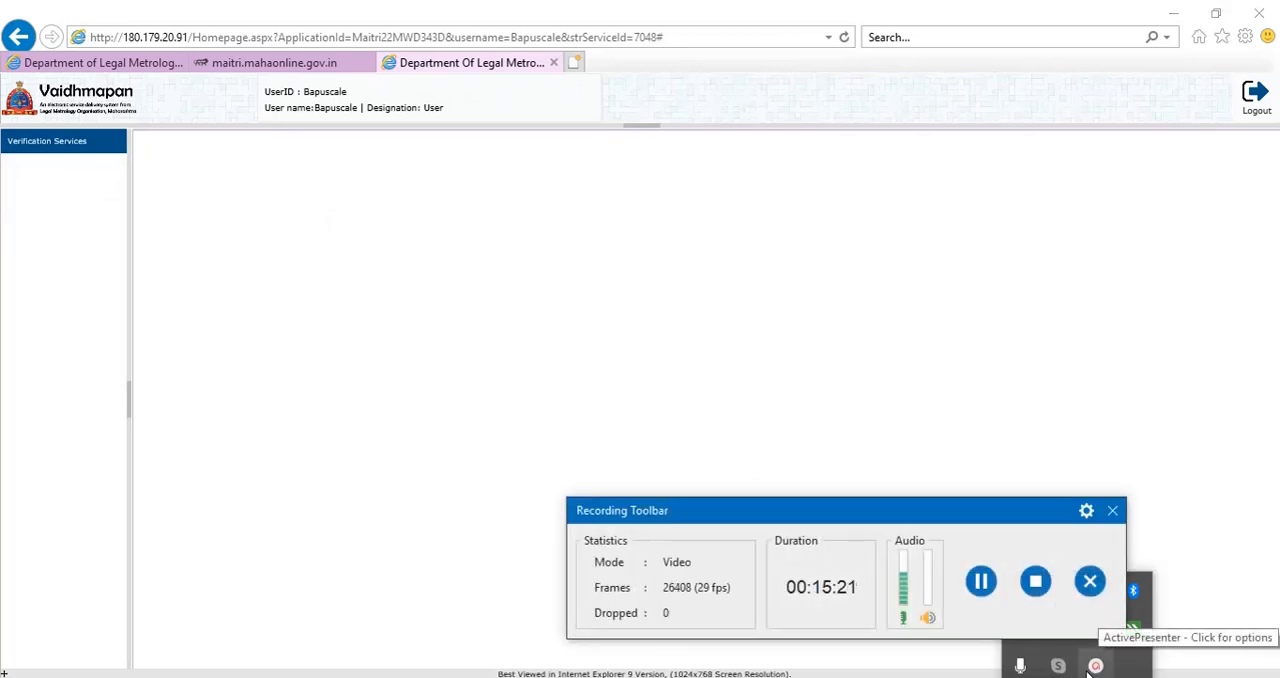